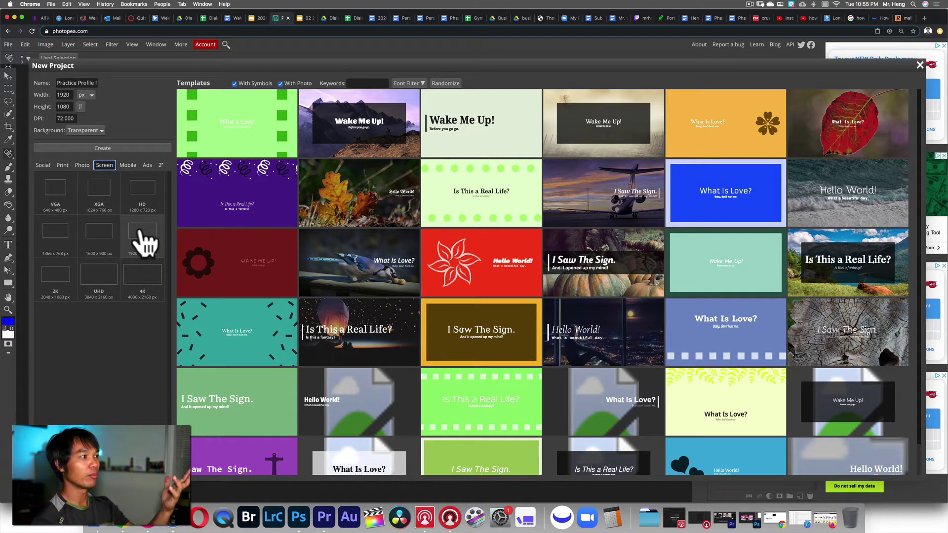
Step: Create the Practice Profile Pic project at 1920 by 1080 px, 72 DPI, with a transparent background
left_click(93, 130)
left_click(84, 129)
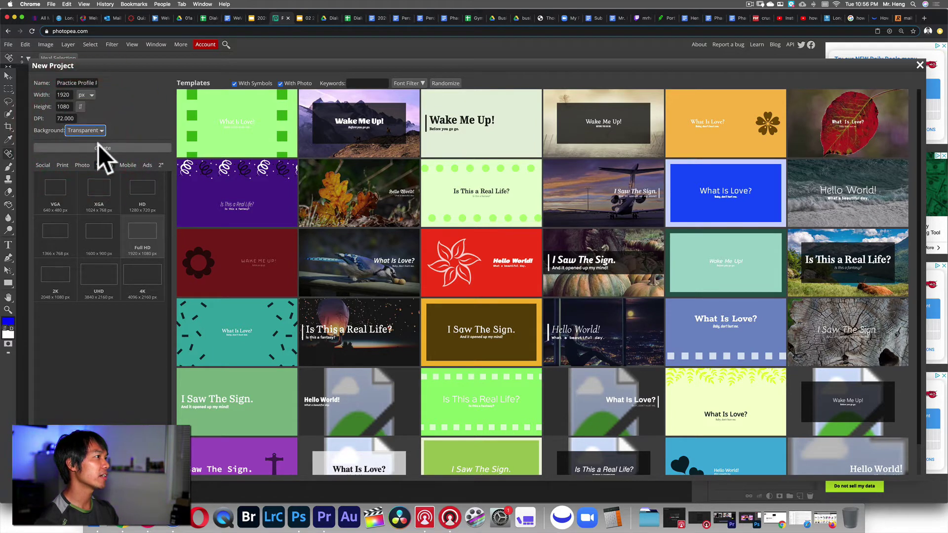
left_click(99, 147)
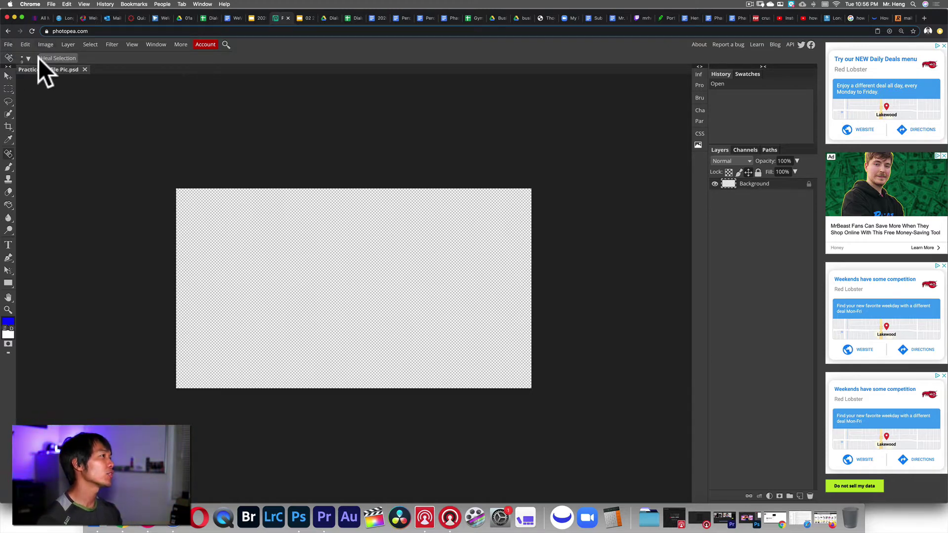
Step: Open the portrait photo IMG_0252.JPG from the Thumbnail Project Practice folder
left_click(8, 44)
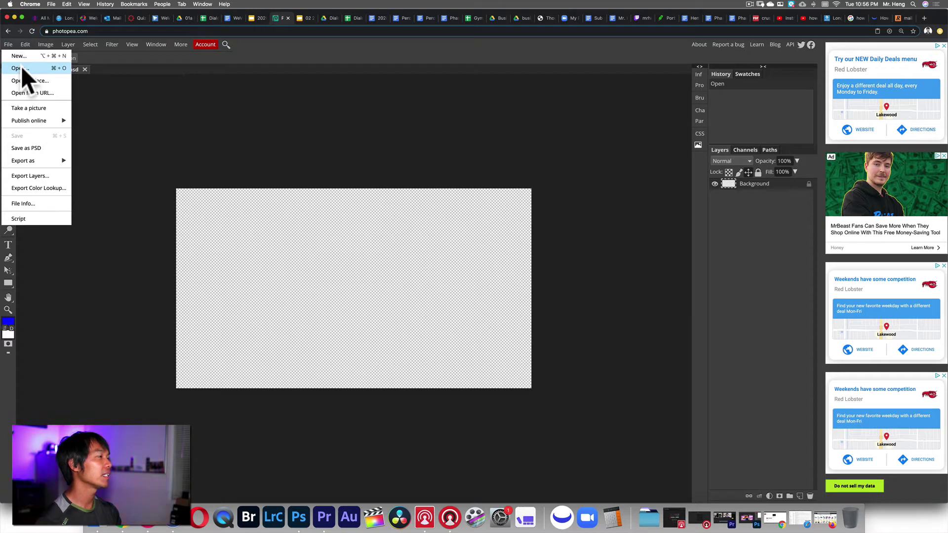
left_click(21, 68)
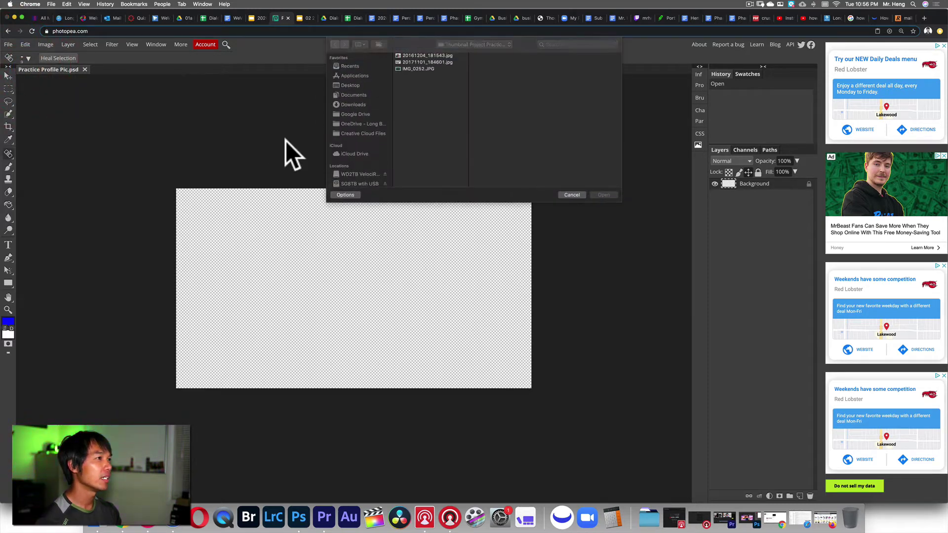
left_click(413, 68)
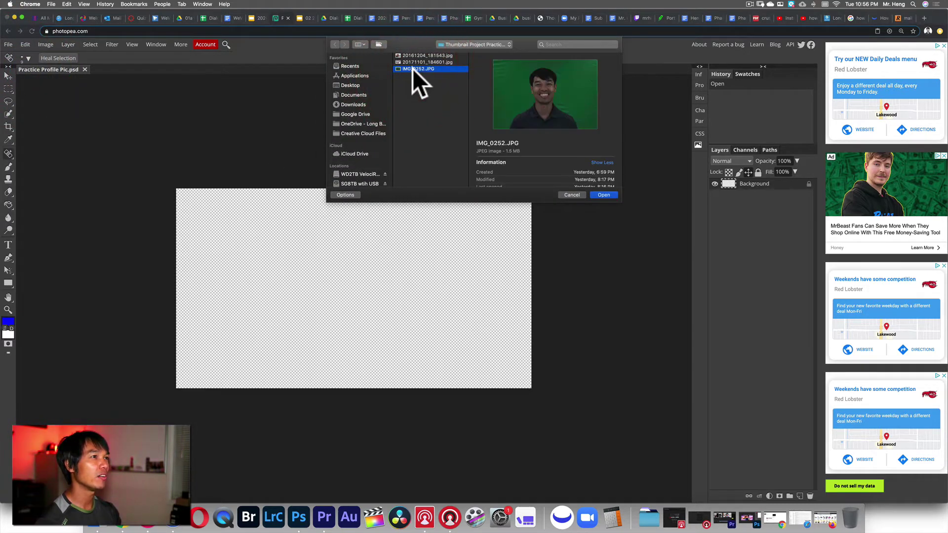
left_click(605, 194)
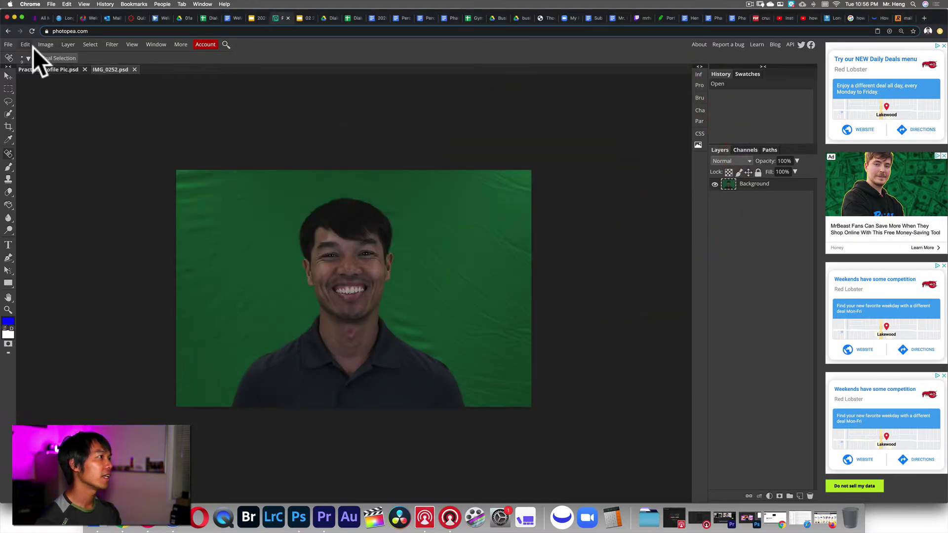
Step: Copy the portrait from IMG_0252 into the Practice Profile Pic document with the Move tool, centred on the canvas
left_click(8, 76)
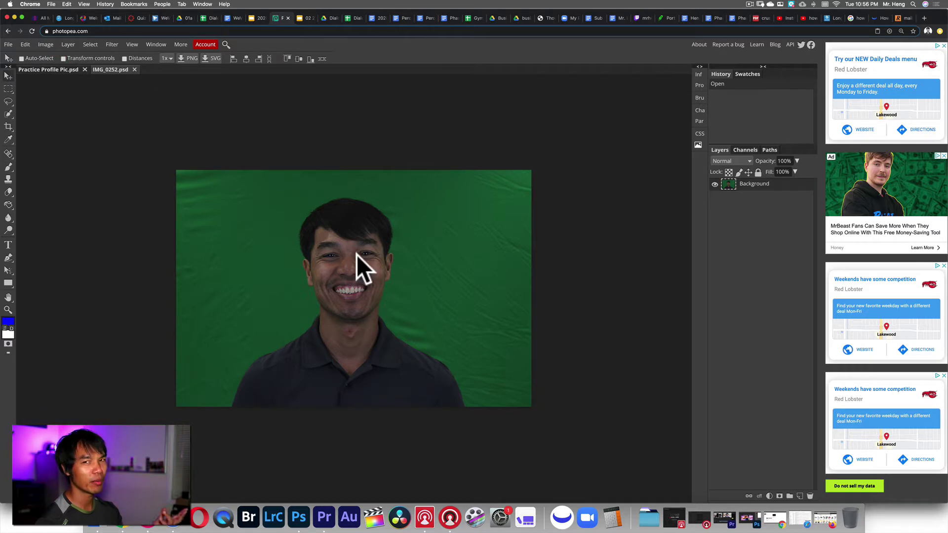
mouse_move(356, 256)
left_mouse_down()
mouse_move(96, 111)
mouse_move(64, 68)
mouse_move(253, 214)
mouse_move(360, 226)
mouse_move(351, 239)
left_mouse_up()
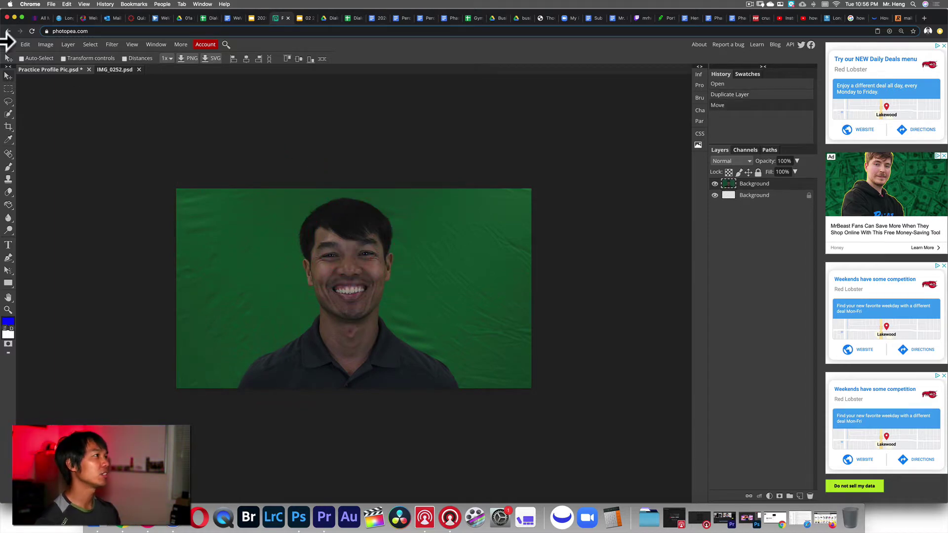
Step: Try to enlarge the portrait layer to about 100.57% with Free Transform
left_click(23, 44)
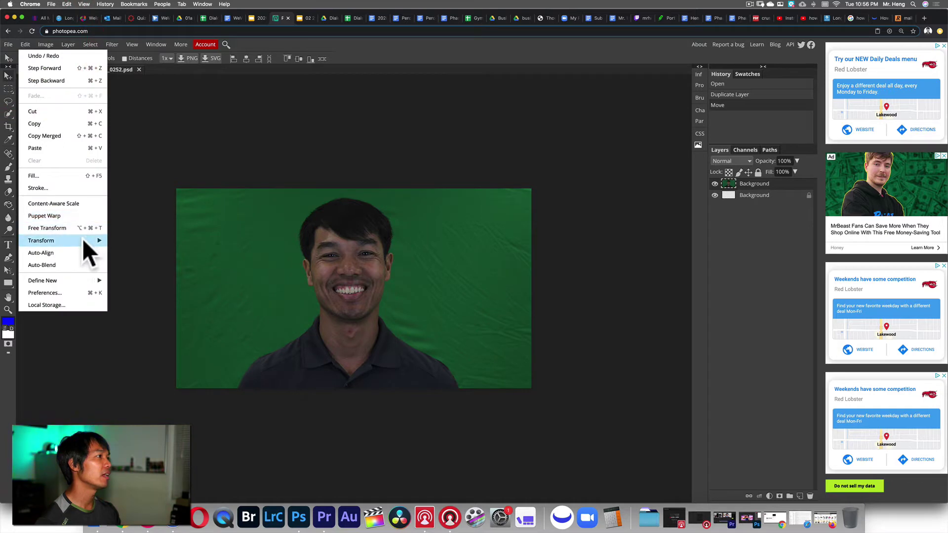
left_click(75, 229)
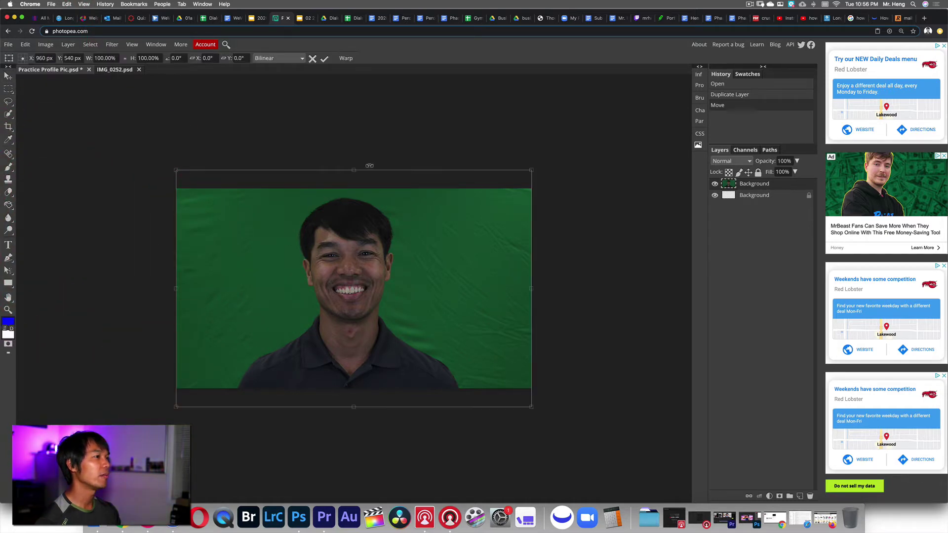
left_click_drag(176, 170, 173, 200)
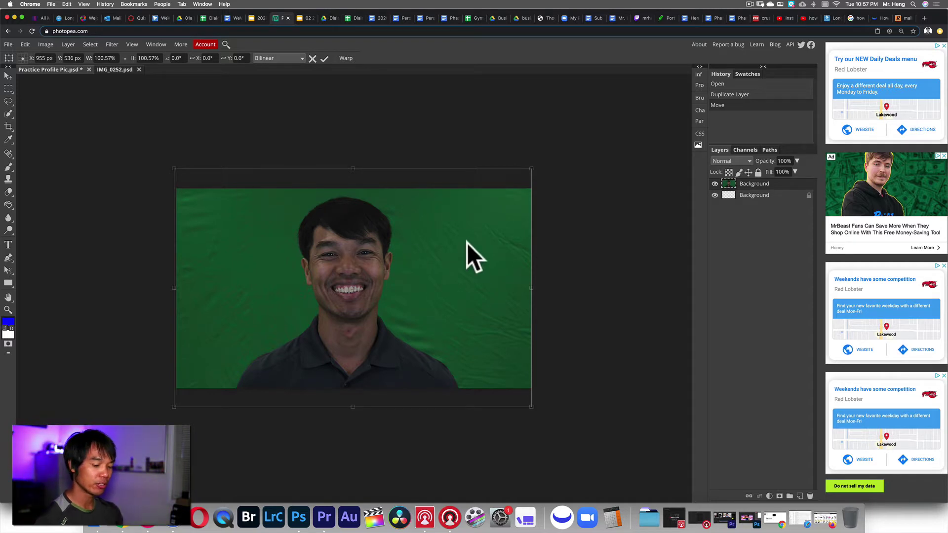
left_click(323, 59)
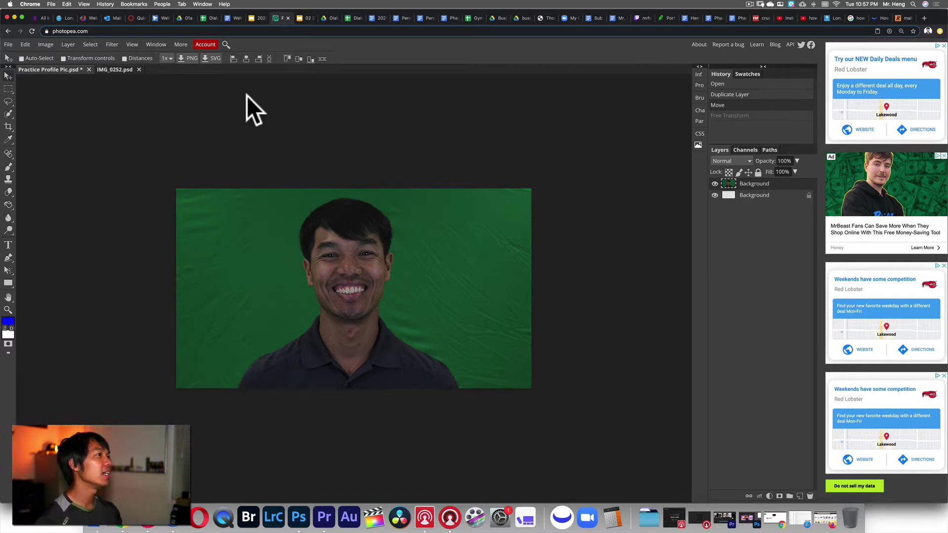
Step: Switch to the Google Slides class agenda to check the Spot Healing Tool notes, and return to Photopea
key("super+equal")
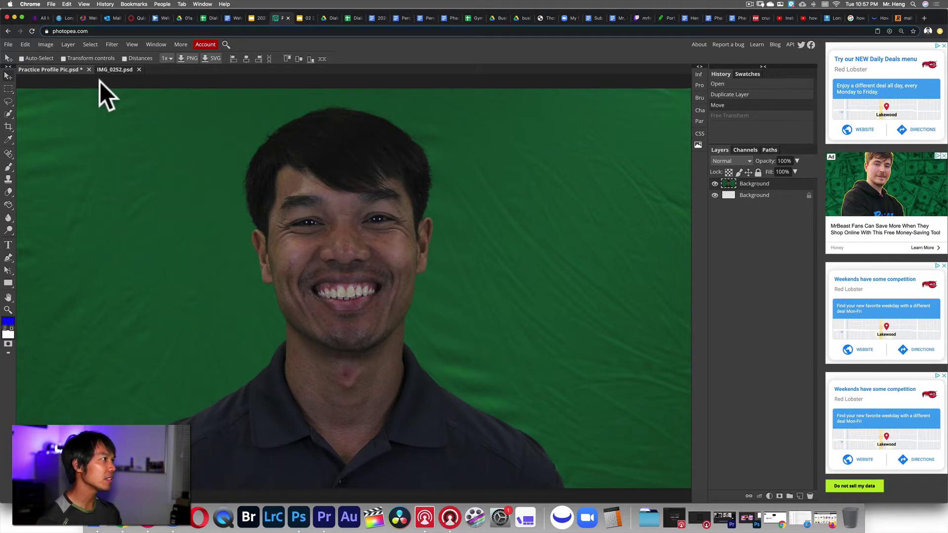
left_click(258, 18)
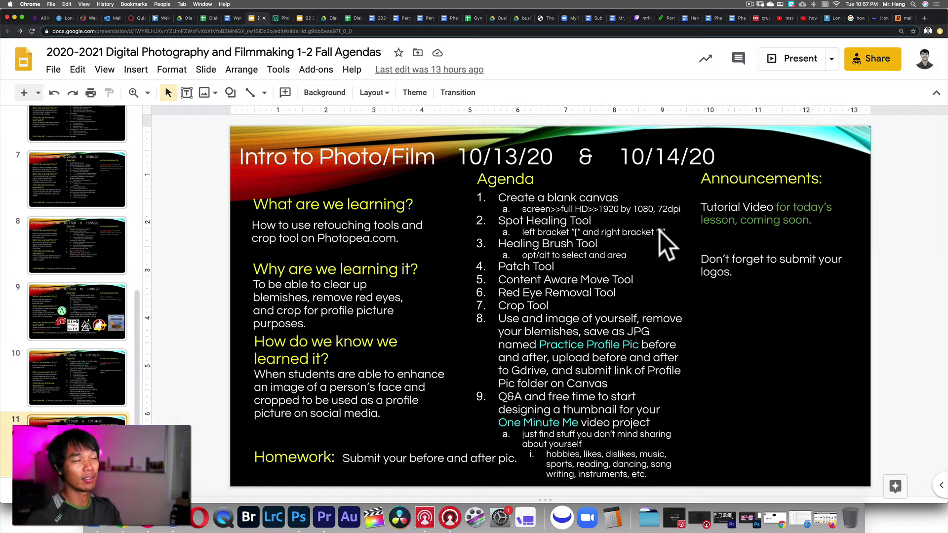
left_click(275, 18)
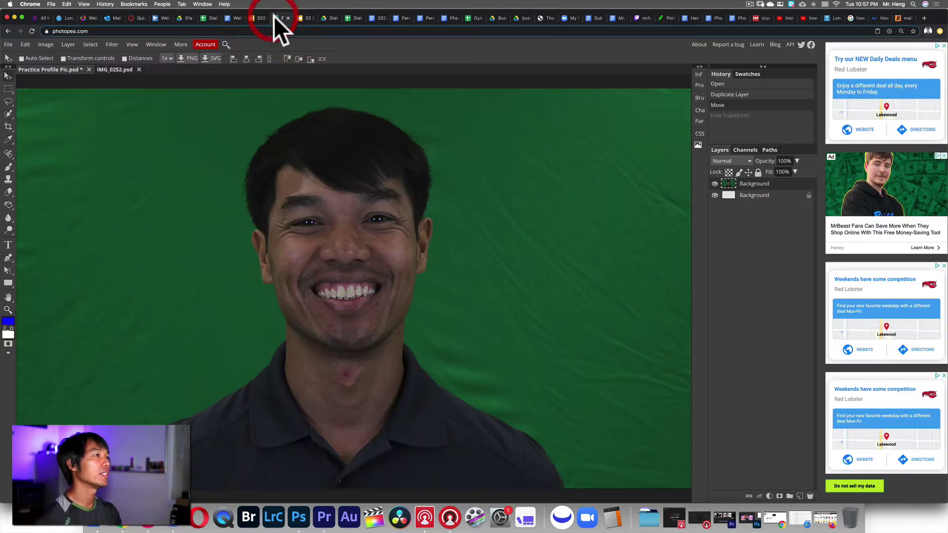
Step: Remove the large neck blemish and the chin blemish with the Spot Healing Brush Tool
left_click(9, 155)
left_click(10, 154)
left_click(10, 155)
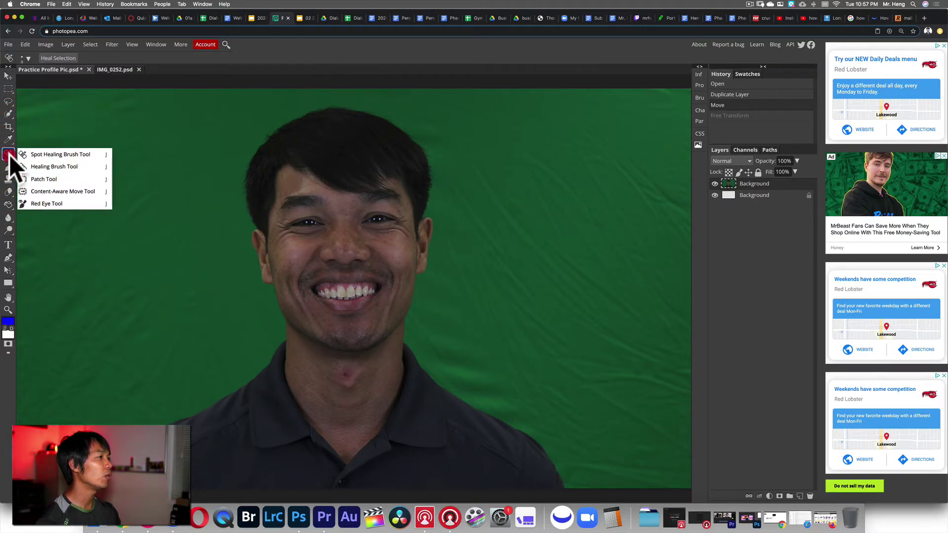
left_click(72, 155)
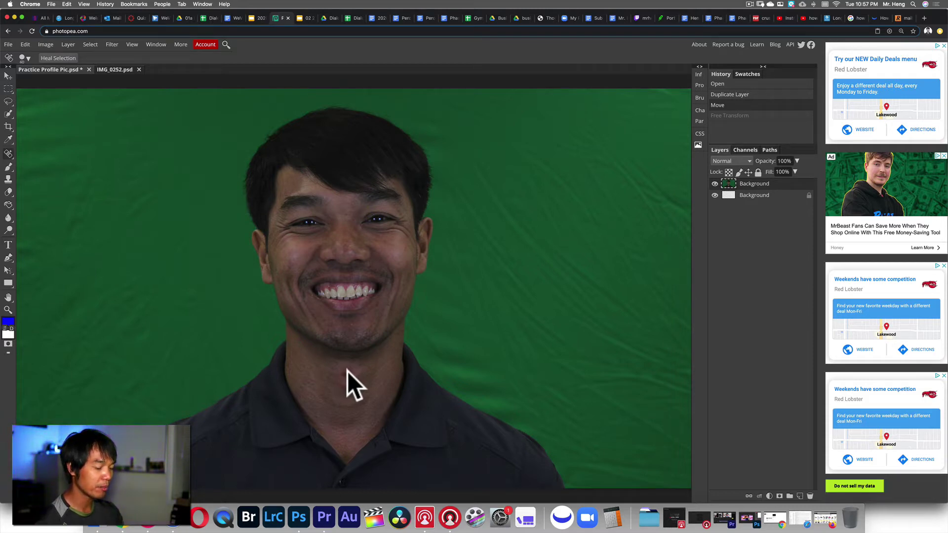
scroll(348, 371, "up", 2)
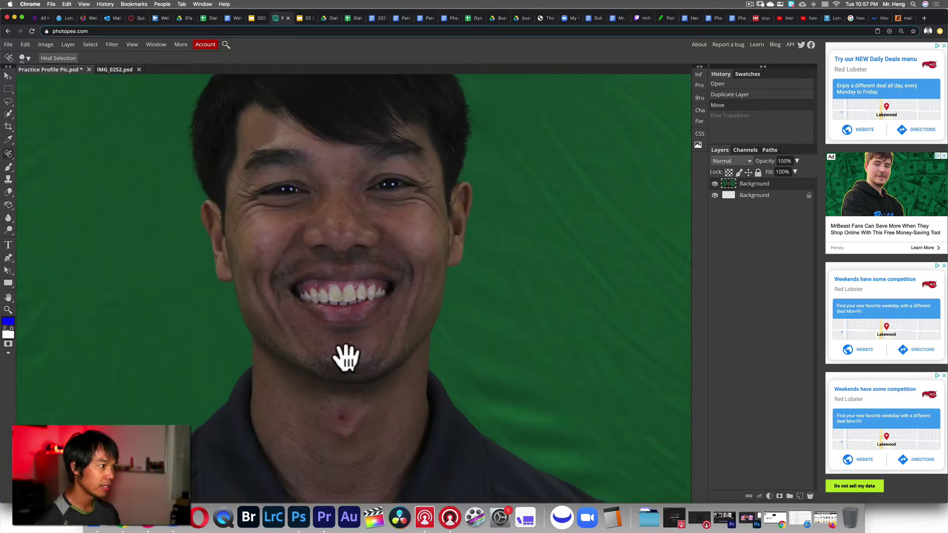
left_click_drag(346, 359, 339, 417)
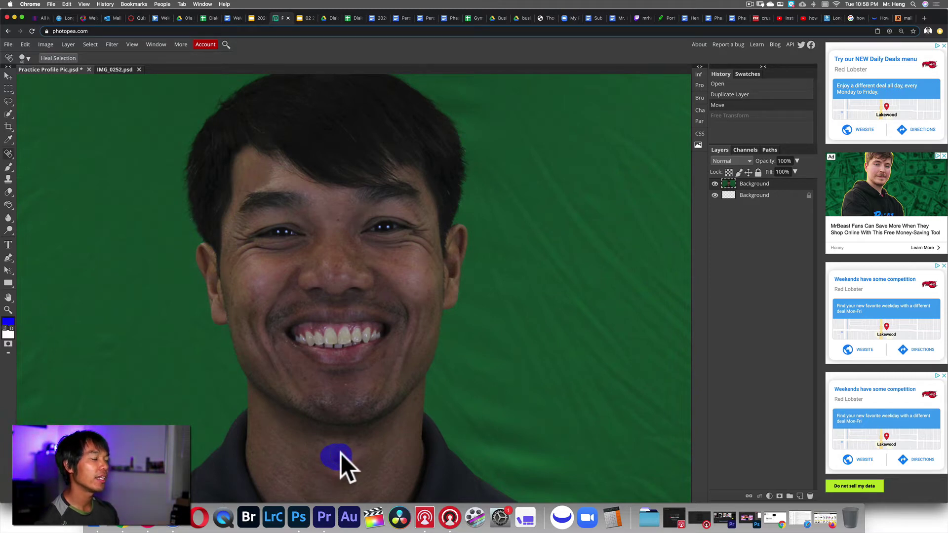
left_click(341, 454)
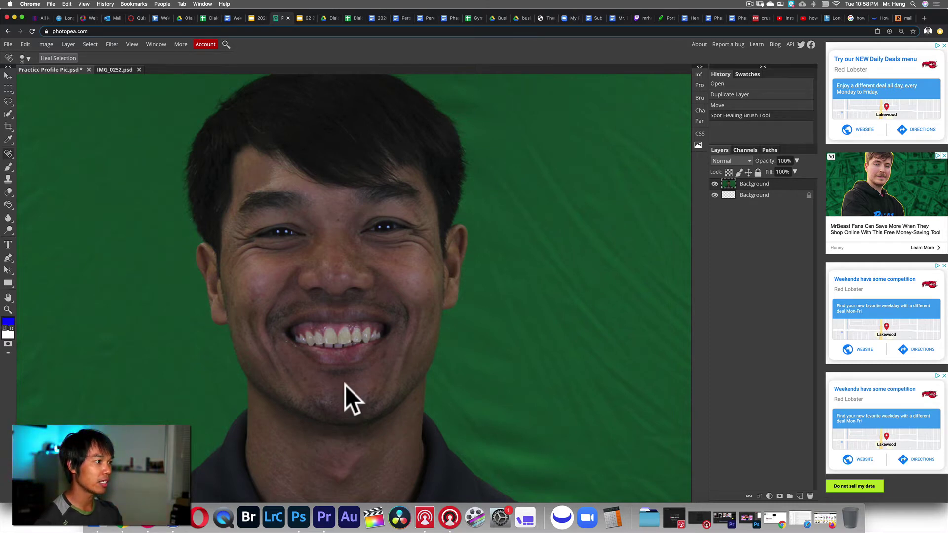
mouse_move(345, 384)
left_mouse_down()
mouse_move(374, 417)
mouse_move(359, 390)
left_mouse_up()
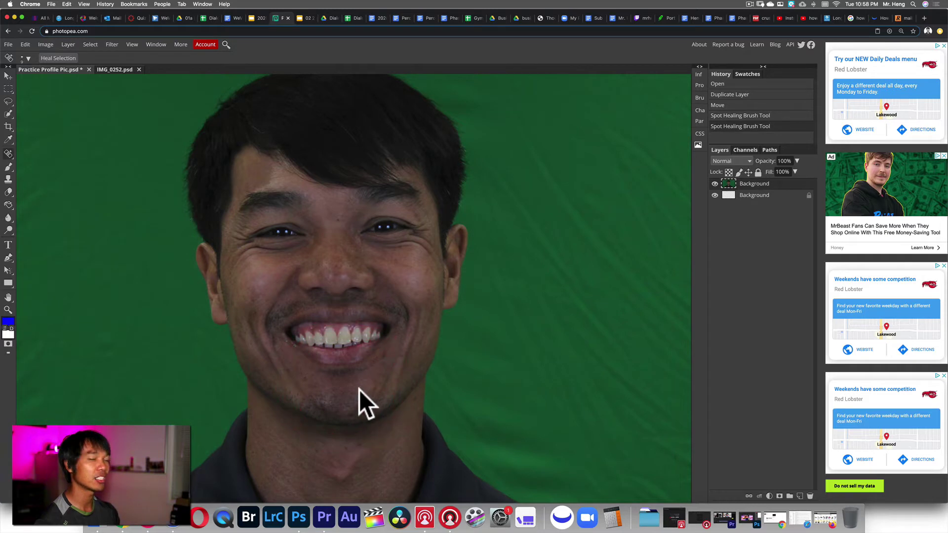
Step: Heal the small blemishes across the subject's left cheek with the Spot Healing Brush Tool
left_click(428, 269)
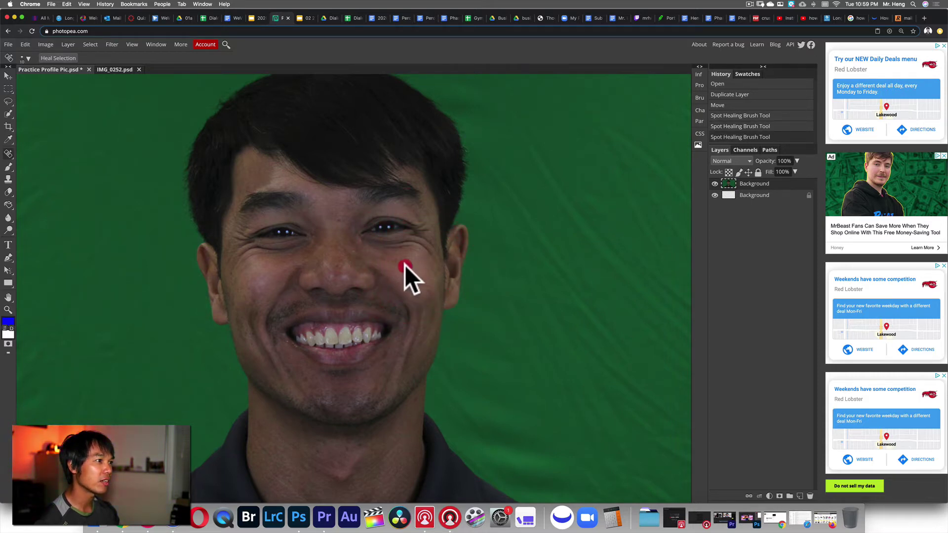
left_click(400, 265)
left_click(396, 261)
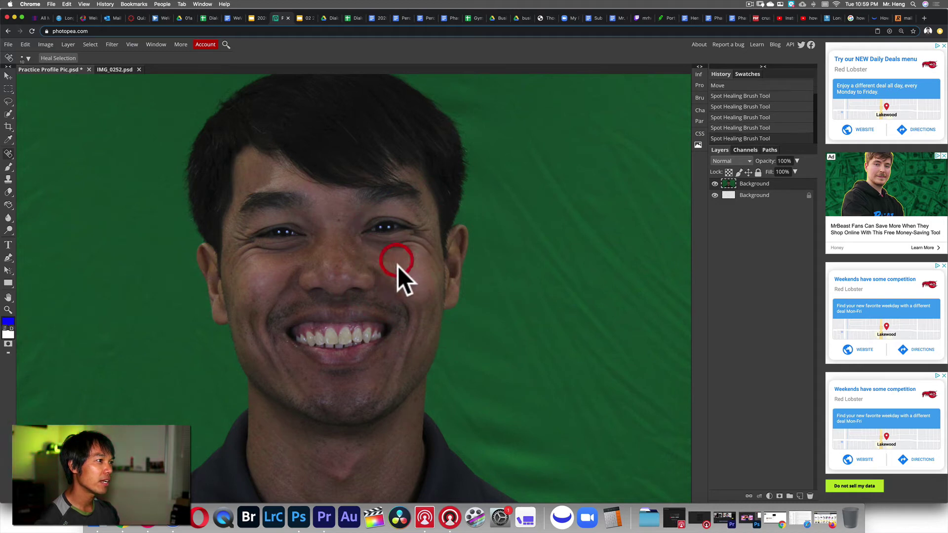
left_click_drag(390, 263, 388, 262)
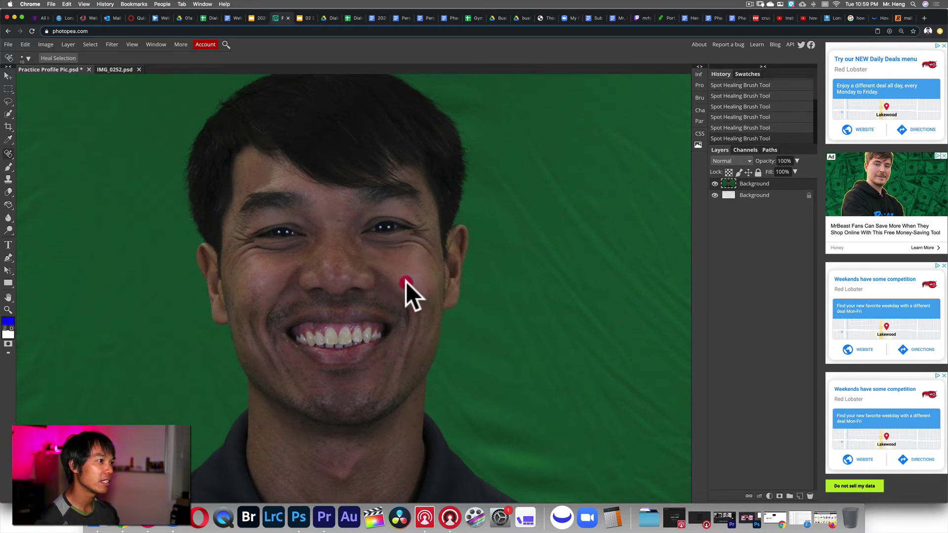
left_click_drag(417, 293, 417, 292)
left_click(414, 279)
left_click(432, 289)
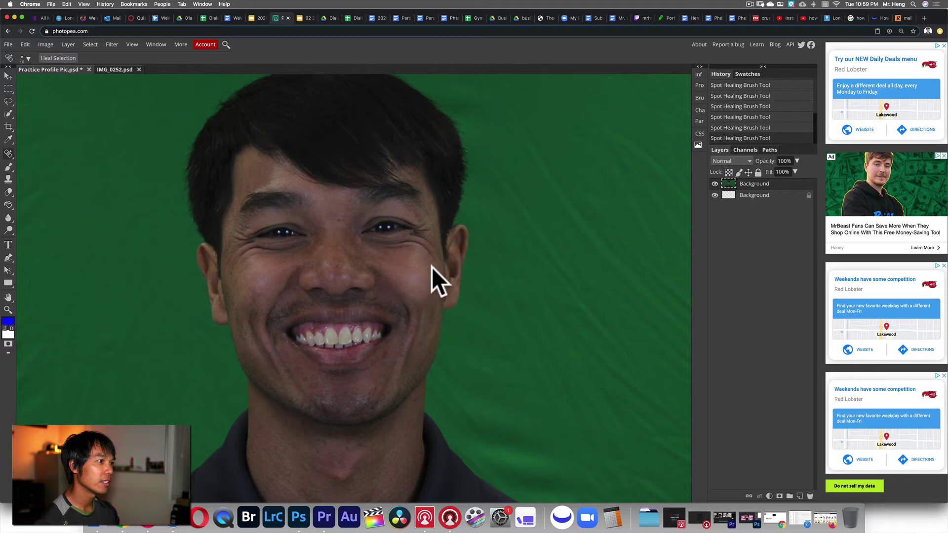
left_click_drag(436, 272, 434, 271)
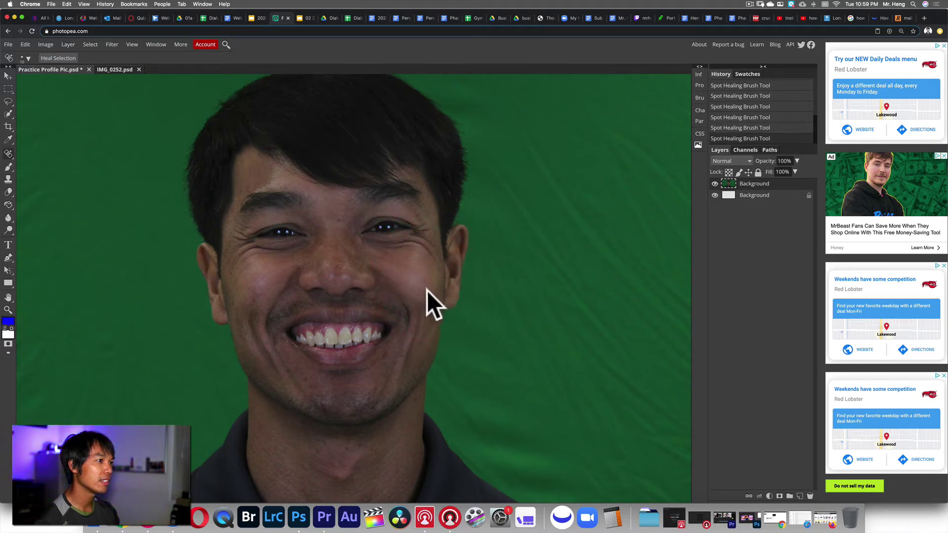
left_click(426, 289)
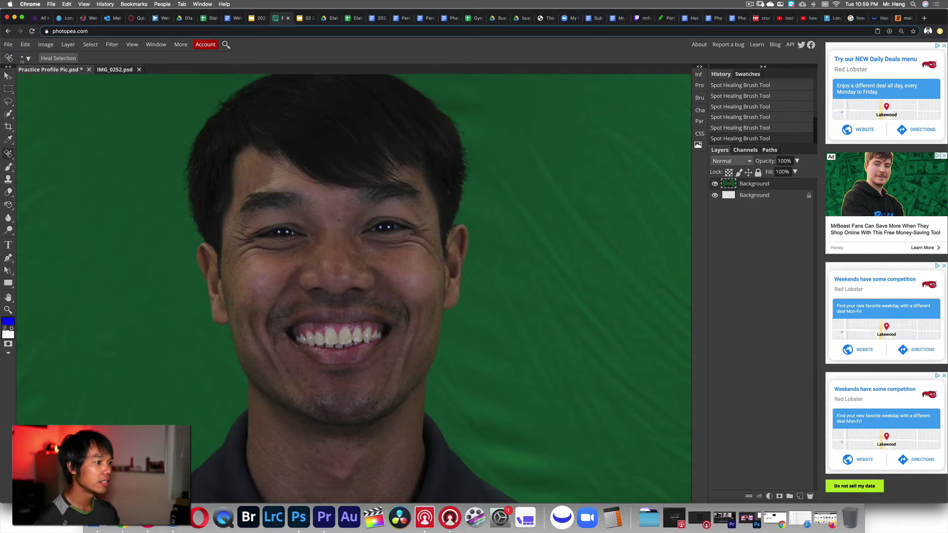
Step: Clean up the remaining marks in the middle of the neck with the Spot Healing Brush Tool
left_click(346, 449)
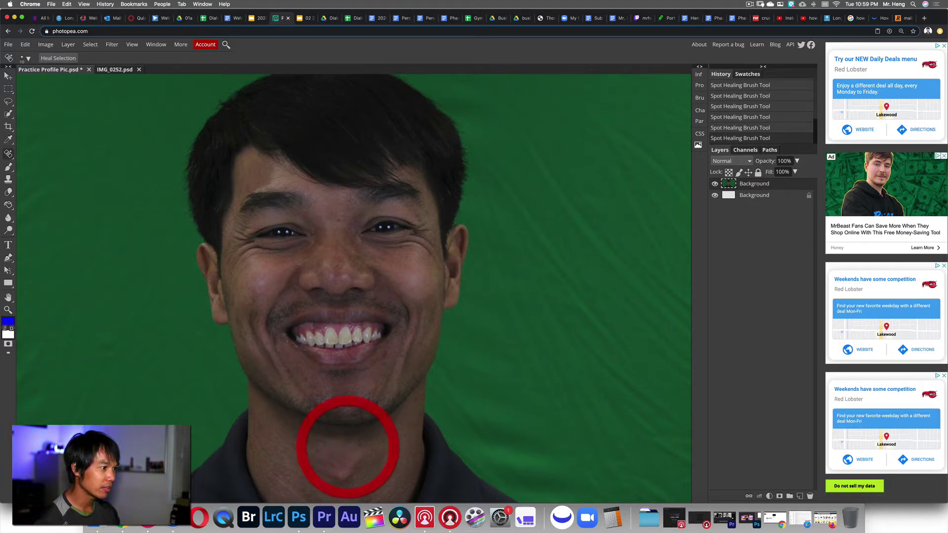
left_click(337, 463)
left_click(344, 457)
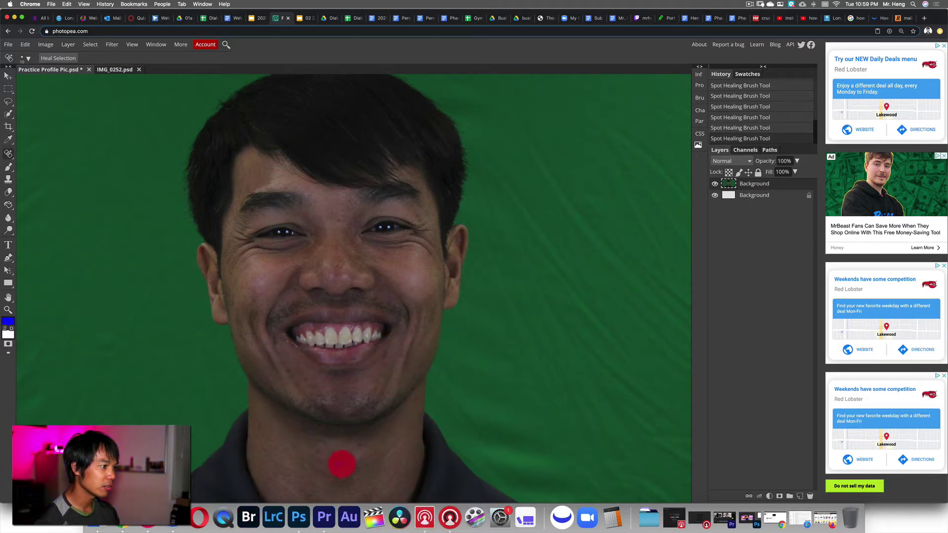
left_click(336, 452)
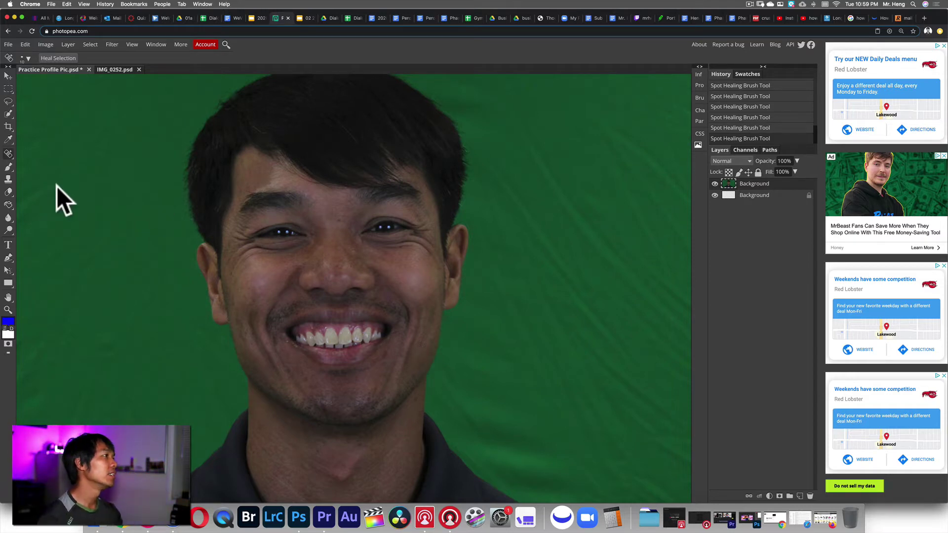
Step: Activate the Healing Brush Tool in Photopea and check its instructions in the Google Slides class agenda
left_click(256, 19)
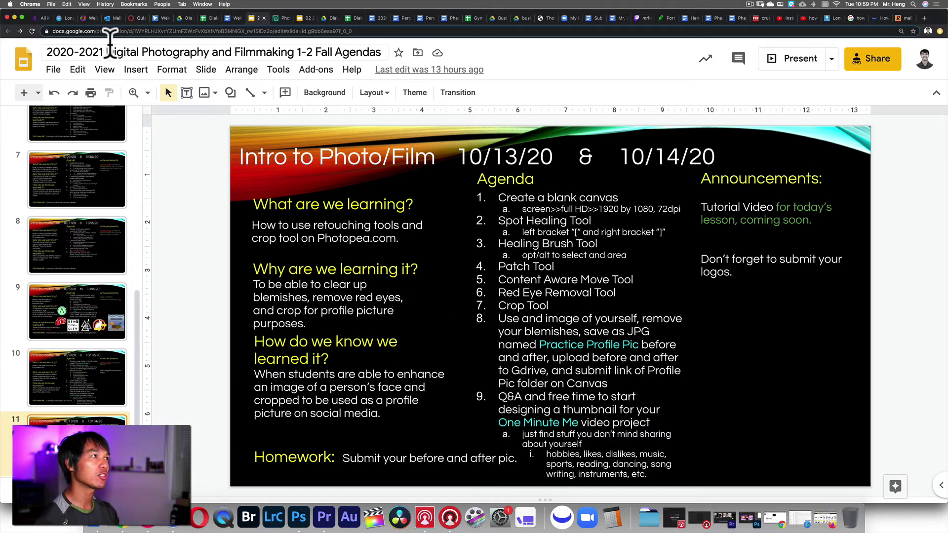
left_click(278, 18)
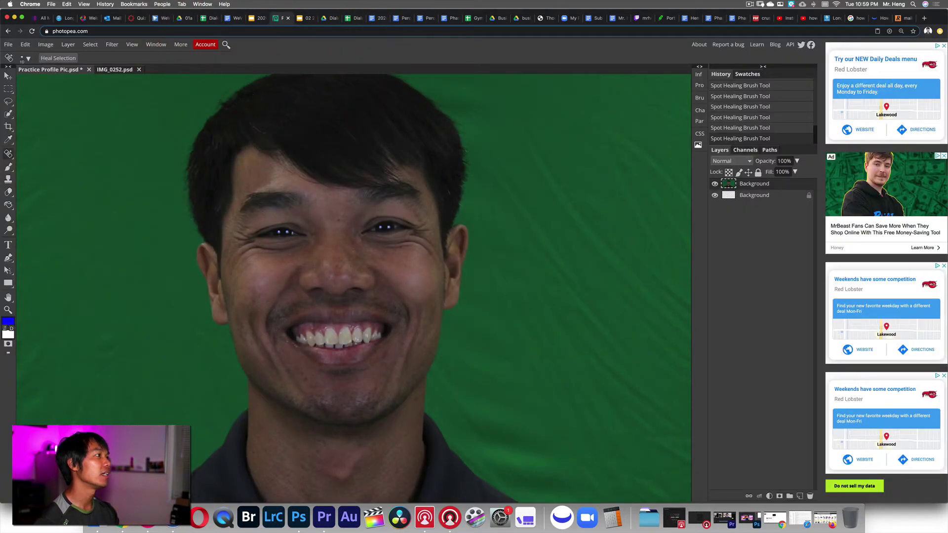
right_click(8, 154)
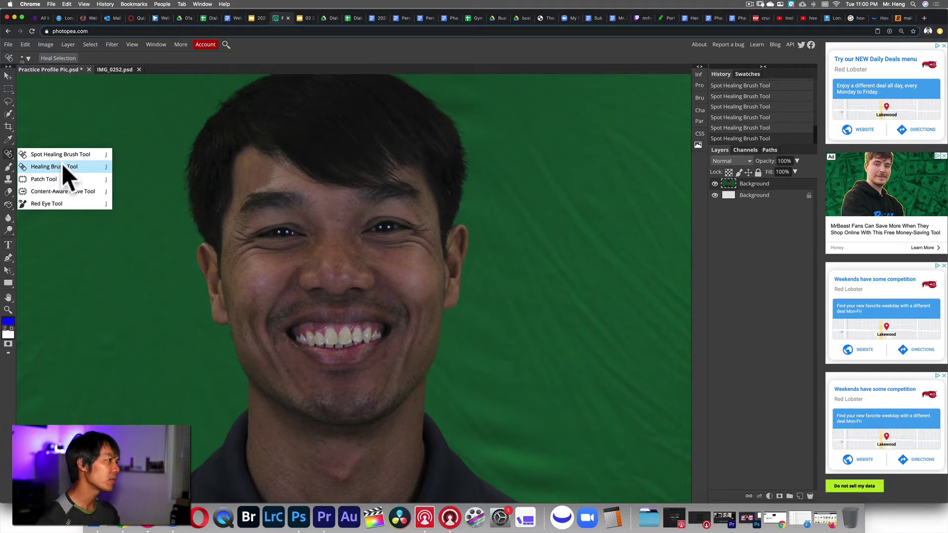
left_click(39, 166)
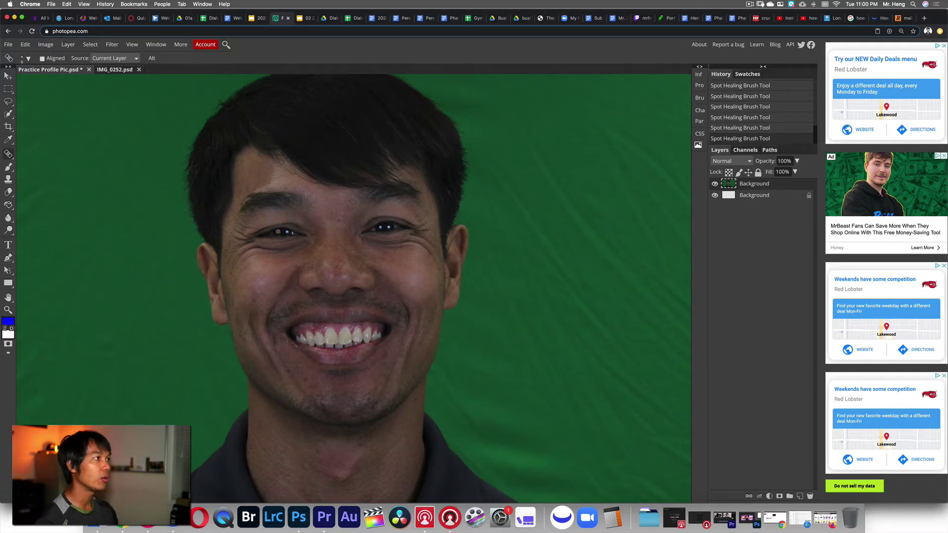
left_click(259, 17)
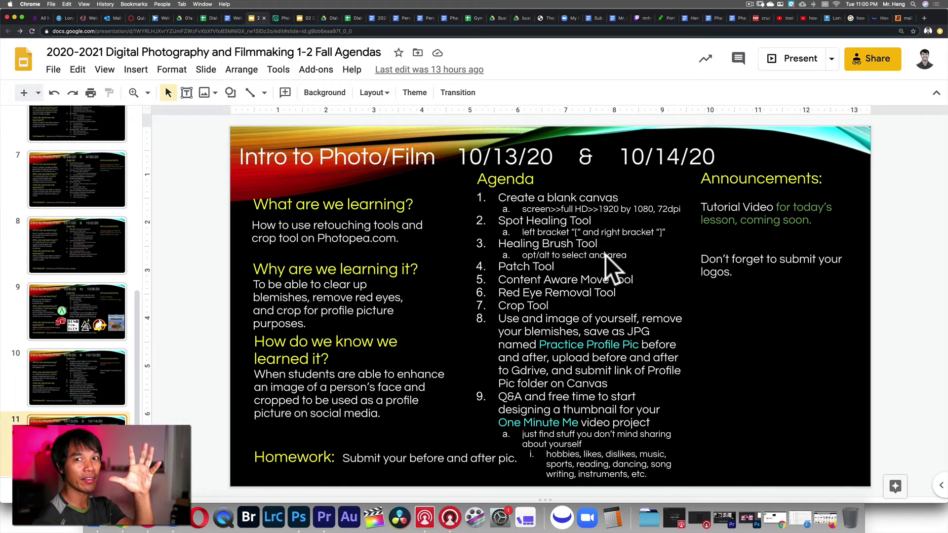
Step: Return to Photopea and try copying the eye on the image's left side onto the fringe with the Healing Brush Tool
left_click(280, 18)
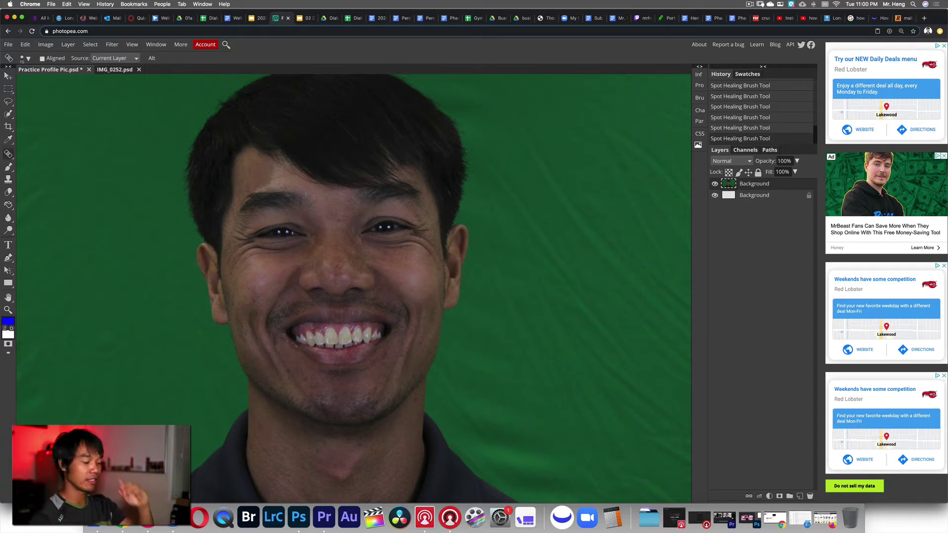
left_click(281, 232)
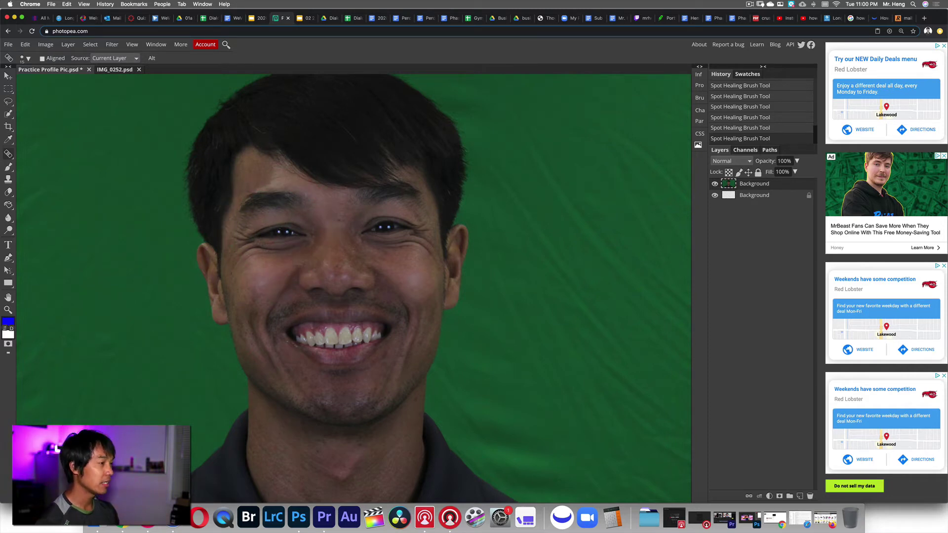
scroll(335, 200, "down", 1)
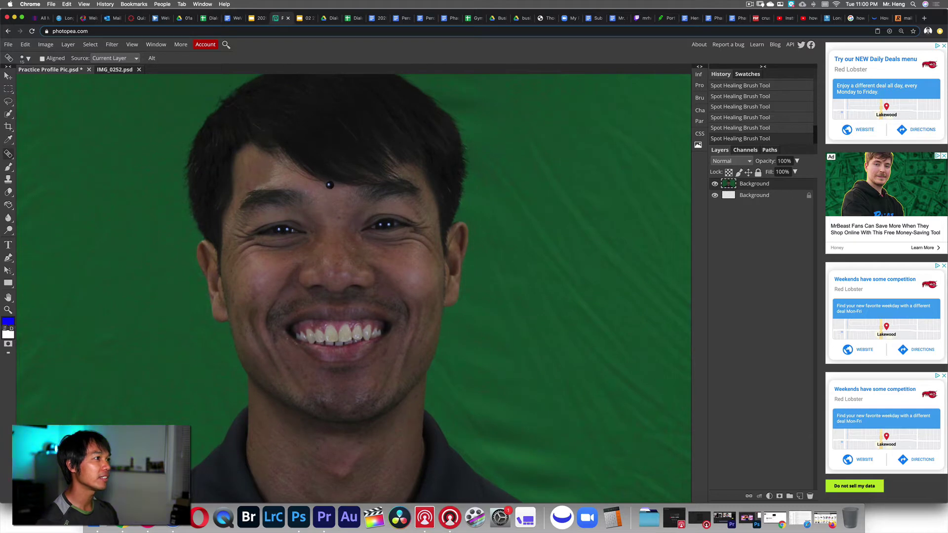
scroll(319, 145, "down", 1)
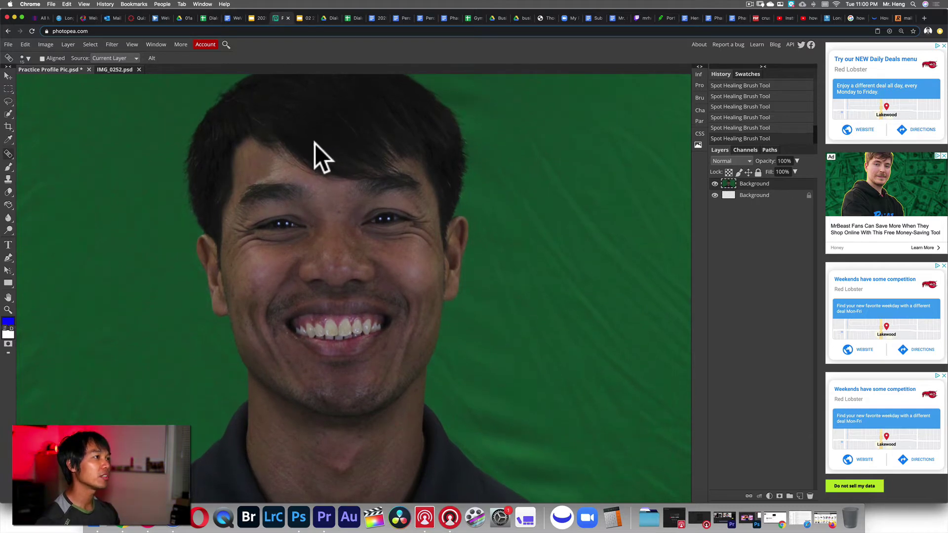
mouse_move(317, 132)
left_mouse_down()
mouse_move(311, 142)
mouse_move(334, 146)
left_mouse_up()
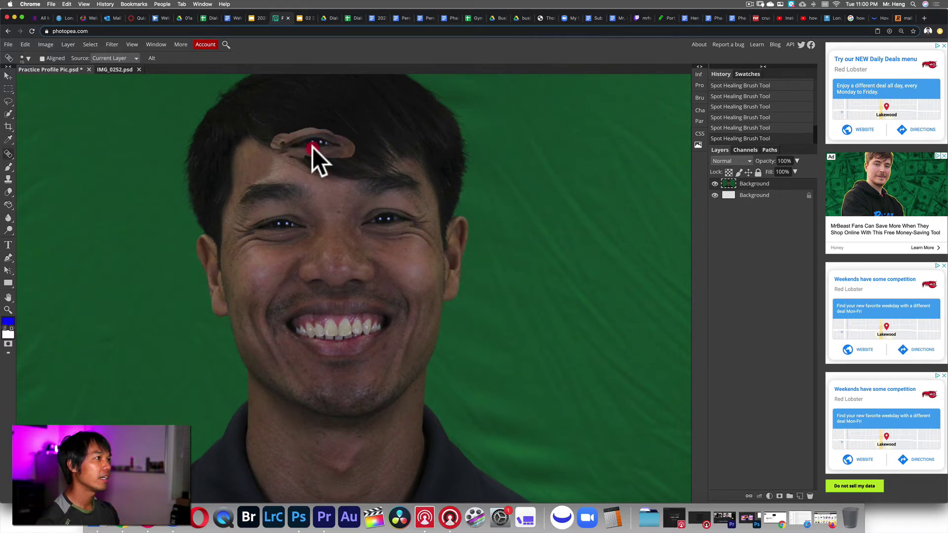
left_click(334, 152)
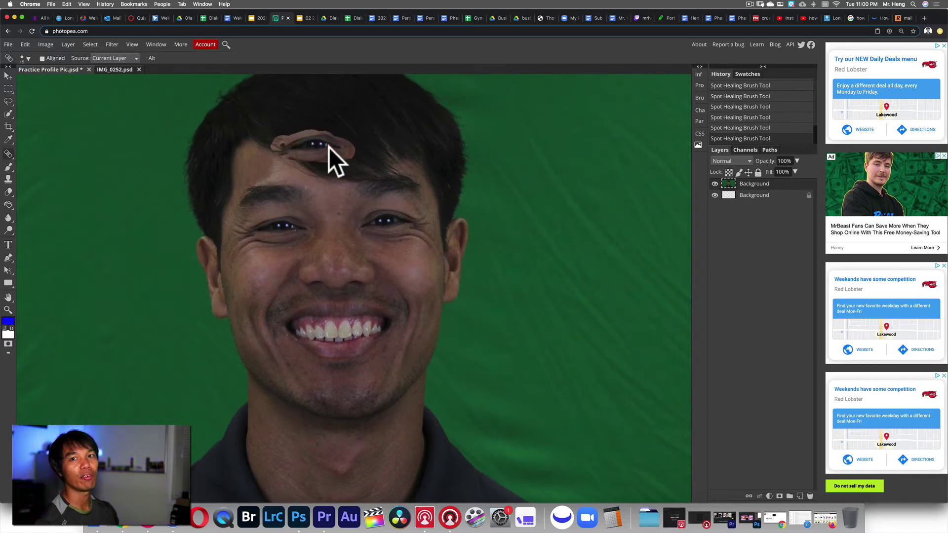
left_click(328, 147)
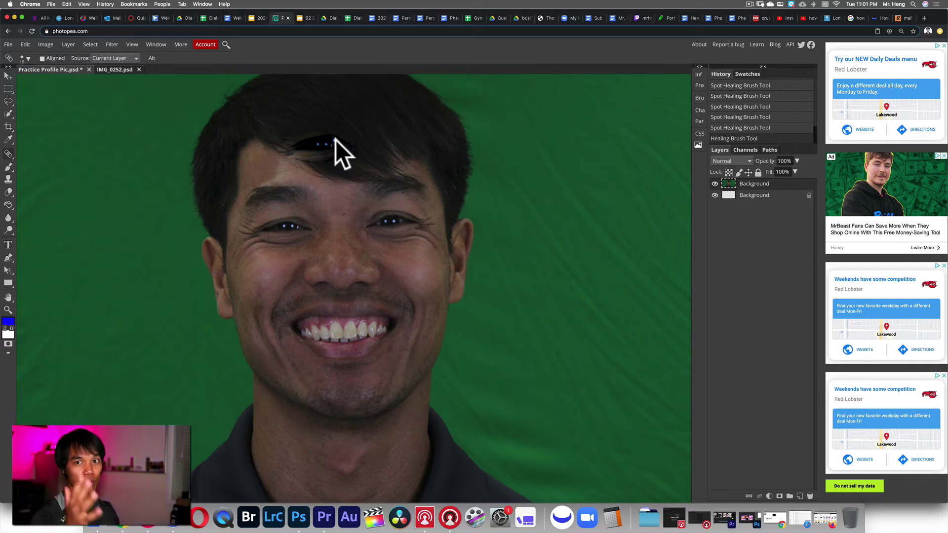
key("ctrl+z")
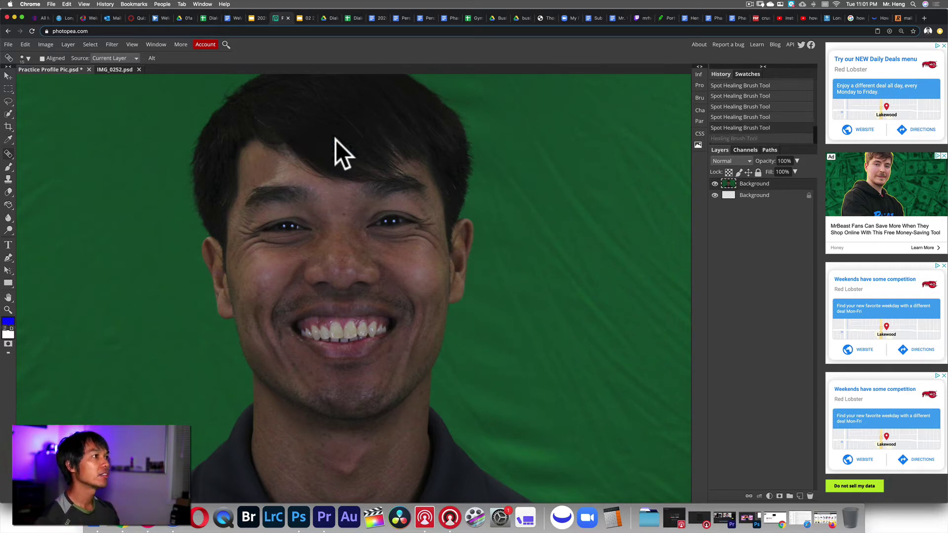
Step: Heal the blemish between the eyebrows and the chin blemish with the Healing Brush Tool, sampling clean skin beside each
left_click(331, 214, "alt")
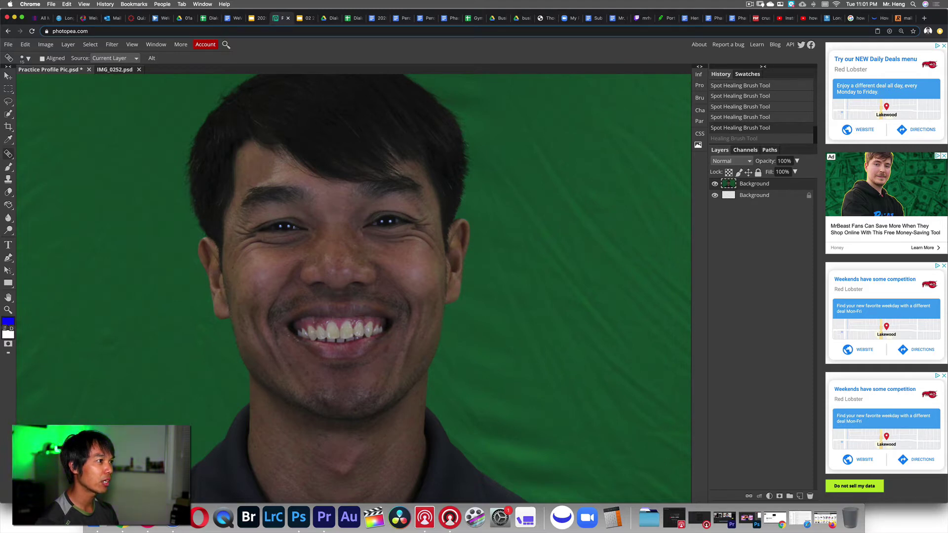
left_click(340, 215)
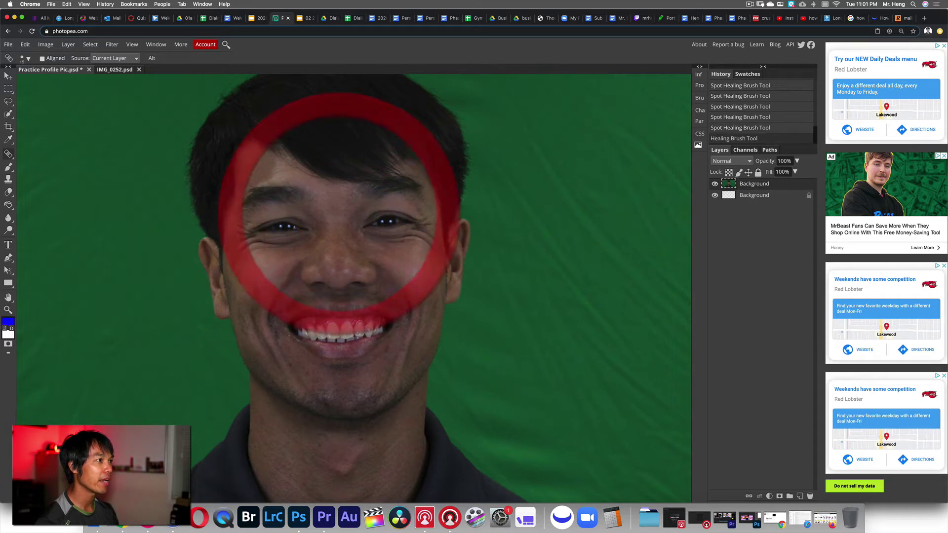
left_click(315, 377)
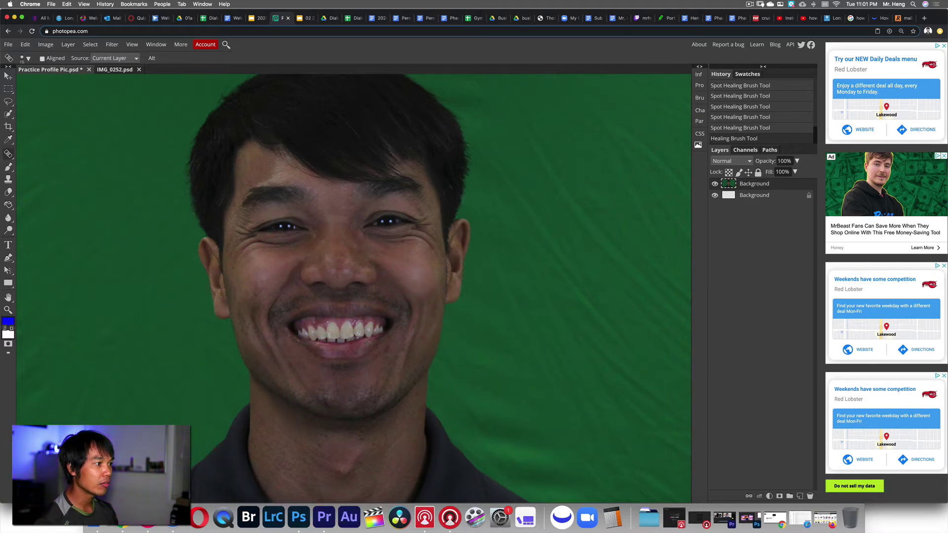
left_click(309, 374)
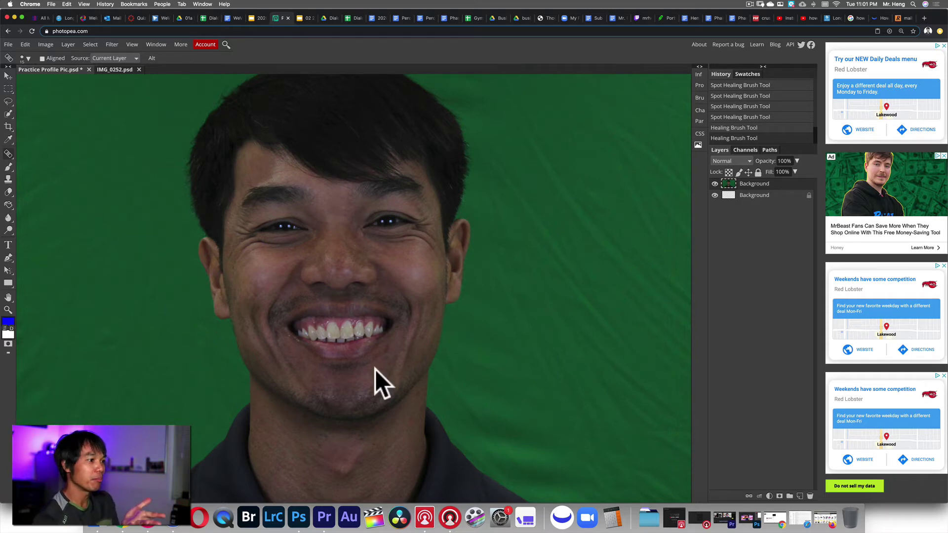
Step: Heal the marks on the upper neck just below the chin with the Healing Brush Tool, using skin sampled nearby
left_click(337, 418, "alt")
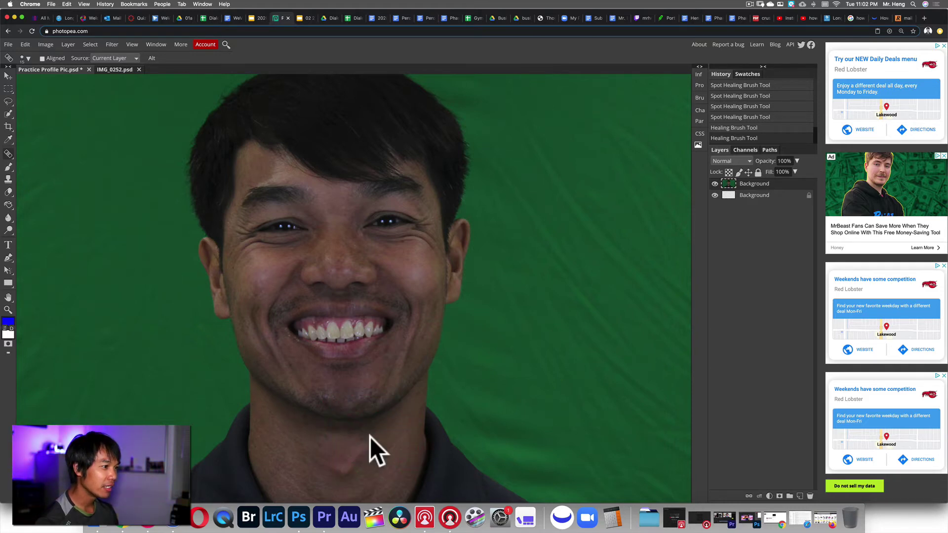
left_click(362, 438)
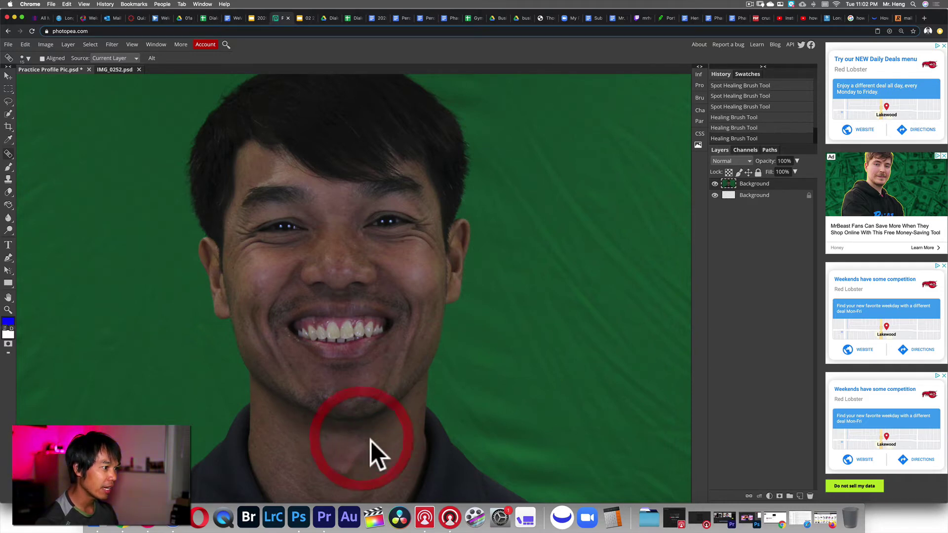
left_click(374, 443)
left_click(376, 439)
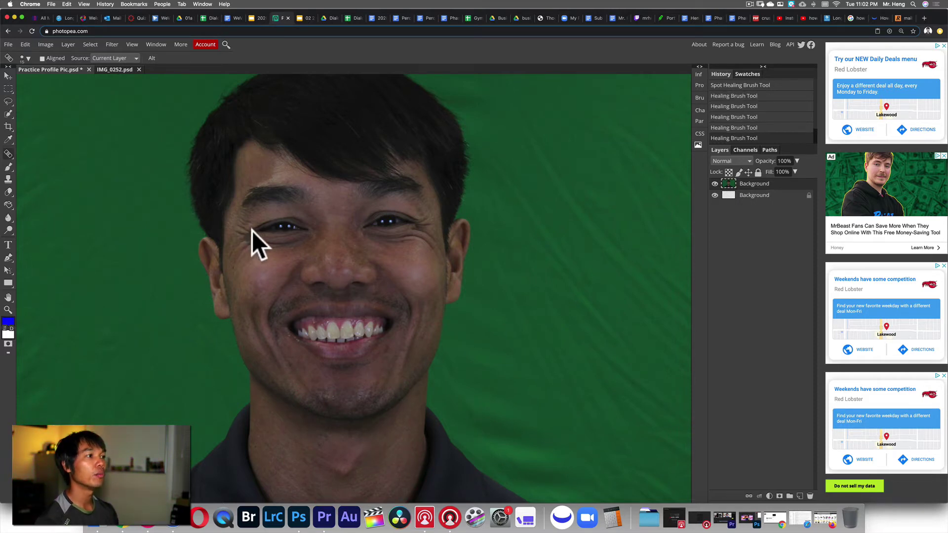
Step: Try painting a sampled eye into the hair above the middle of the forehead with the Healing Brush Tool
left_click(285, 225)
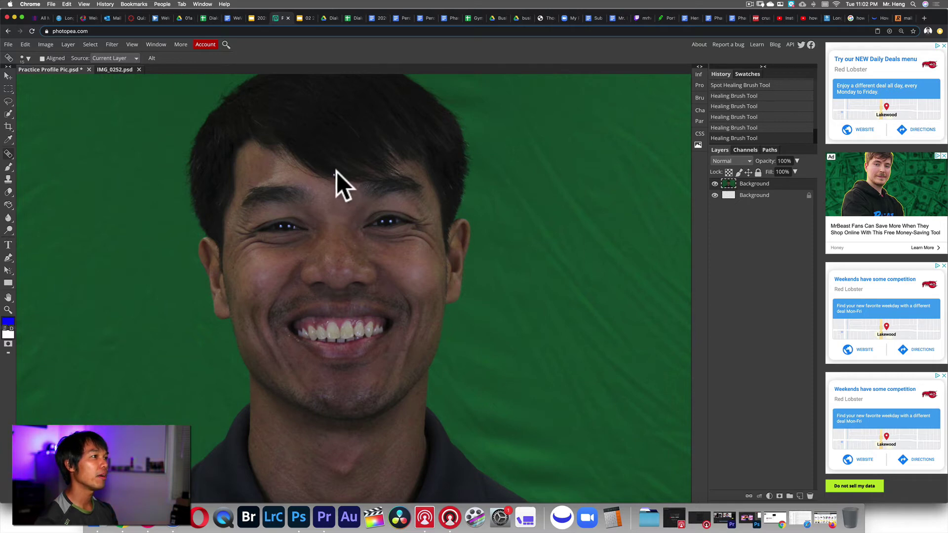
mouse_move(352, 152)
left_mouse_down()
mouse_move(318, 137)
mouse_move(316, 146)
mouse_move(365, 136)
mouse_move(323, 122)
mouse_move(344, 127)
mouse_move(351, 141)
mouse_move(358, 130)
mouse_move(320, 118)
mouse_move(348, 140)
left_mouse_up()
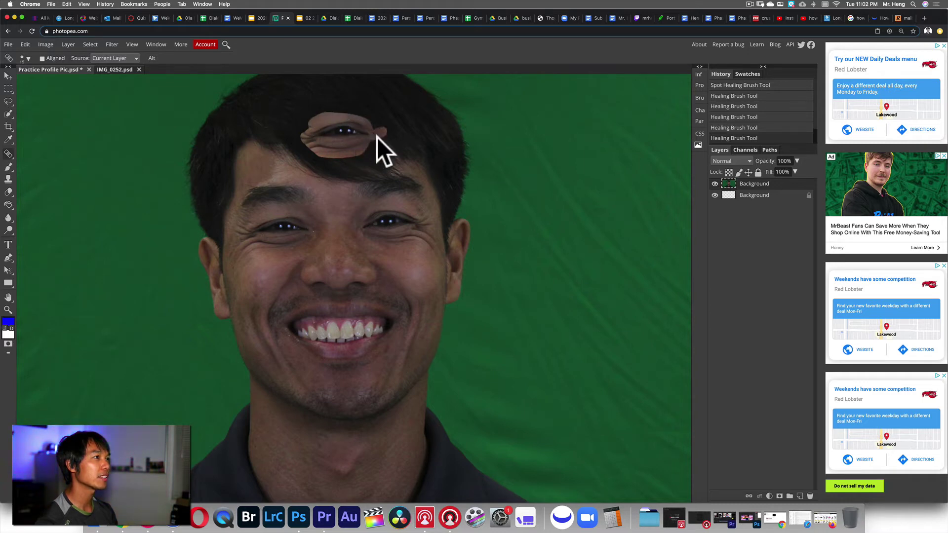
left_click(356, 143)
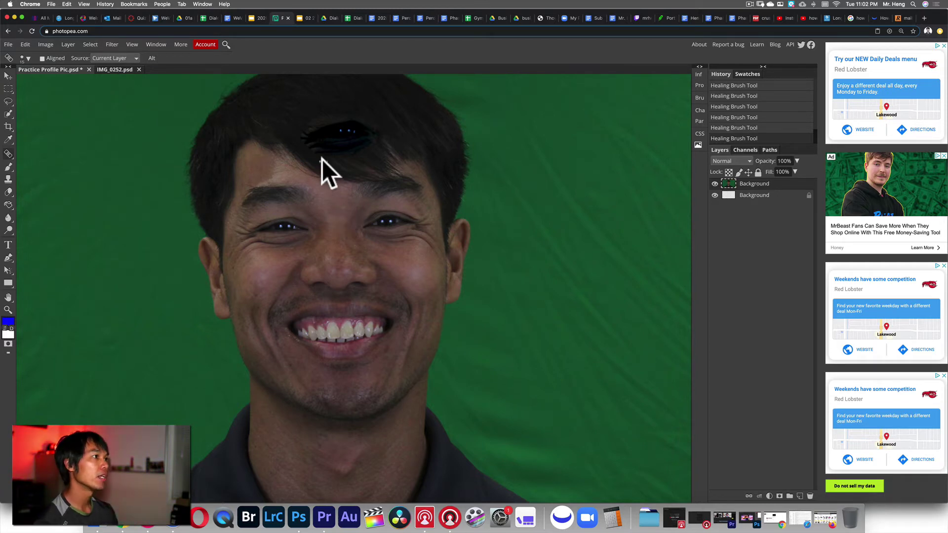
key("super+z")
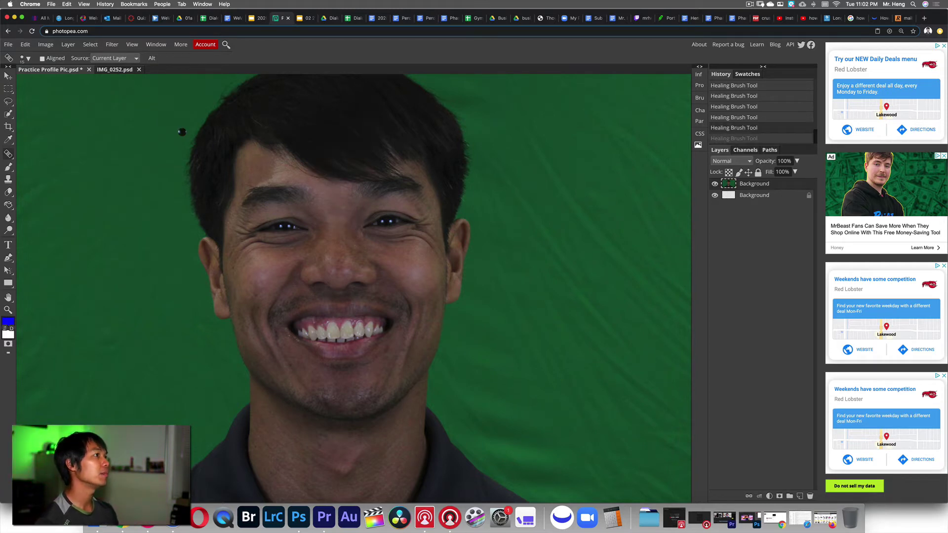
Step: Check the Google Slides class agenda for the next retouching tool and activate the Patch Tool in Photopea
left_click(252, 19)
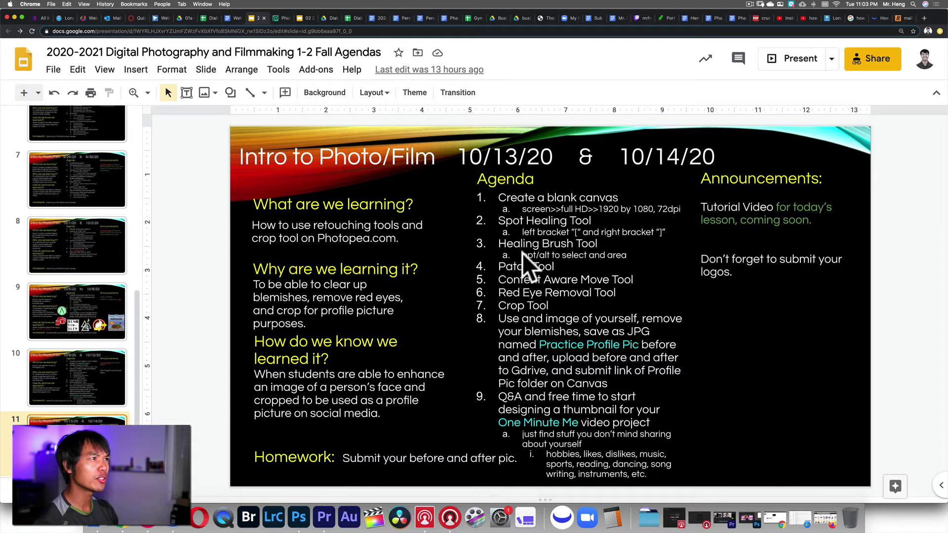
left_click(274, 19)
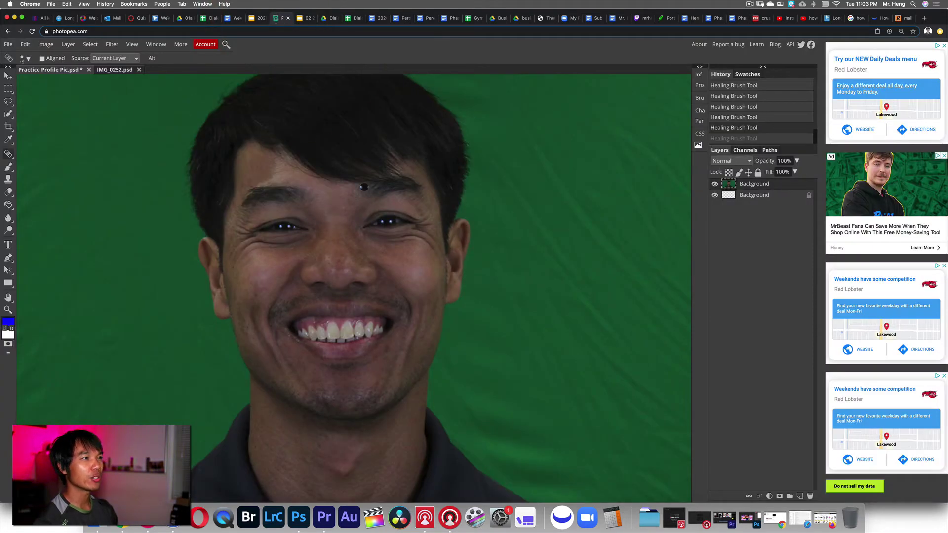
left_click(9, 154)
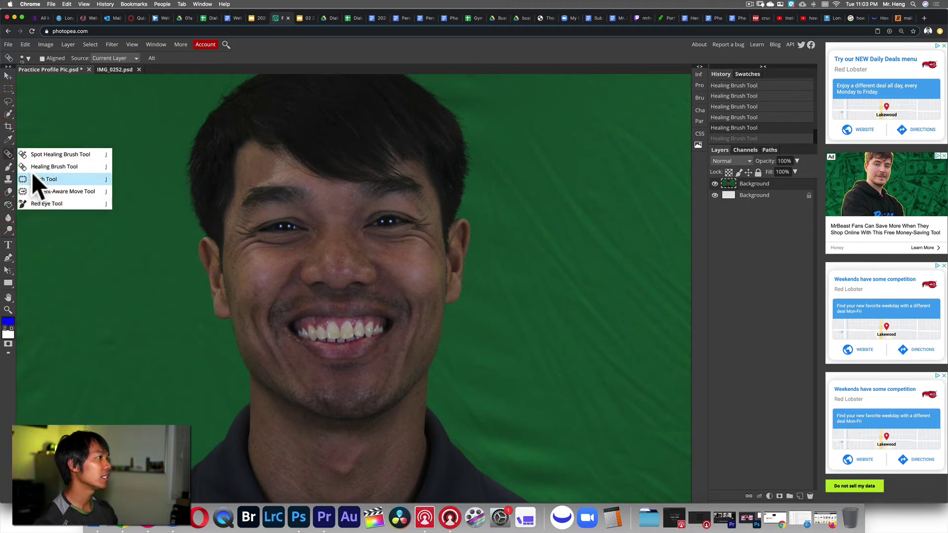
left_click(50, 178)
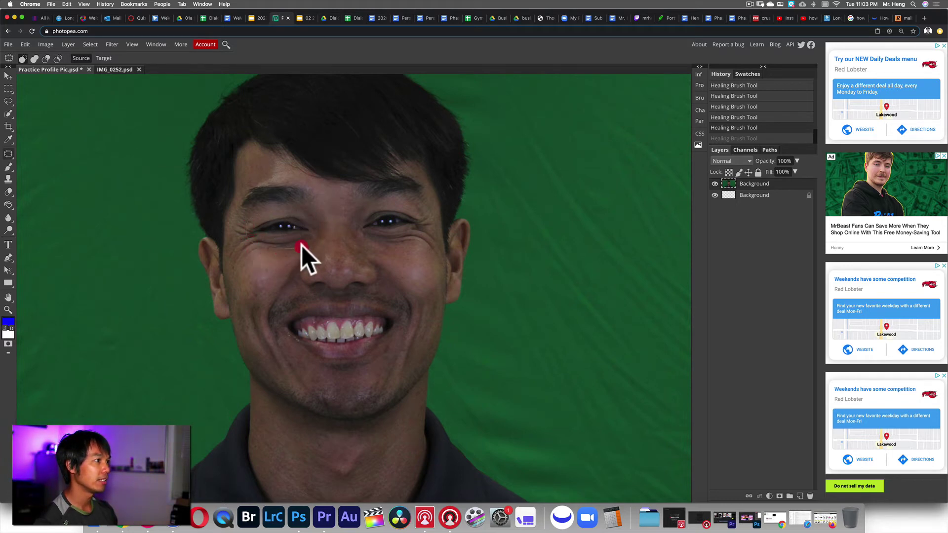
Step: Try to patch over the eye on the image's left side using the hair as the source area
mouse_move(278, 219)
left_mouse_down()
mouse_move(288, 226)
mouse_move(320, 199)
mouse_move(342, 138)
left_mouse_up()
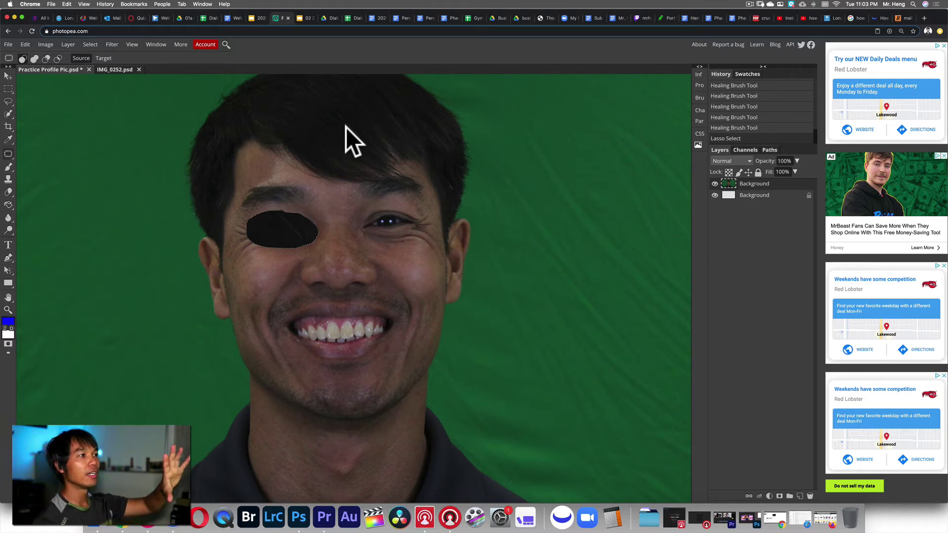
left_click_drag(346, 127, 345, 127)
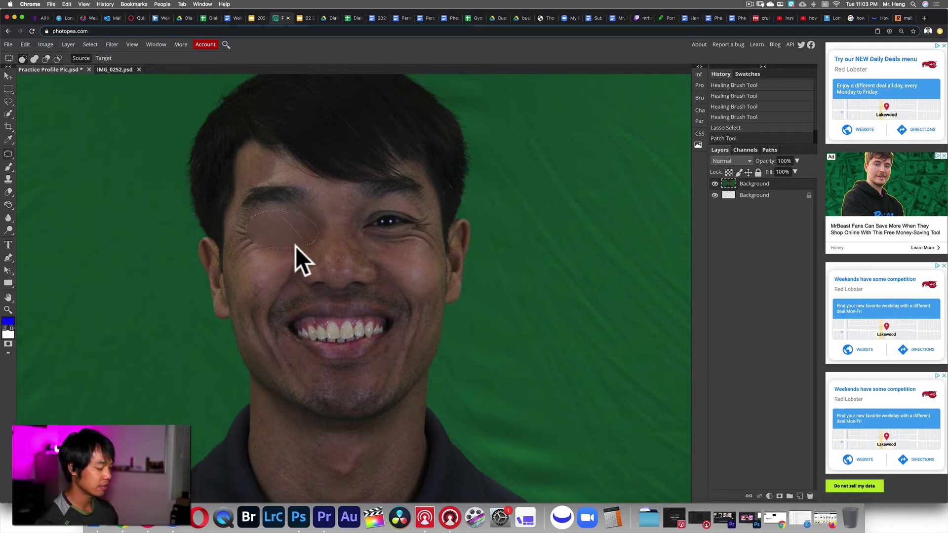
key("super+z")
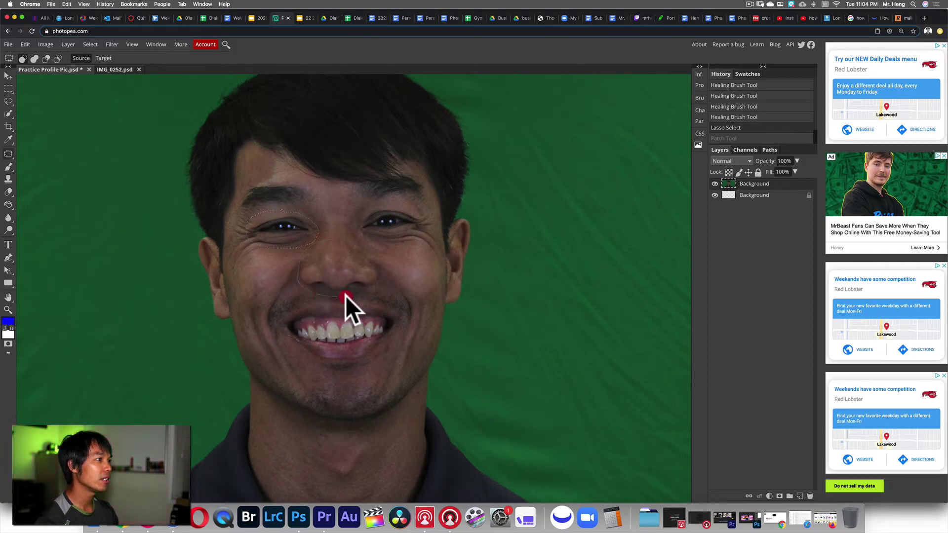
Step: Try to patch over the nose using the hair as the source area, and clear the selection
left_click_drag(344, 236, 330, 237)
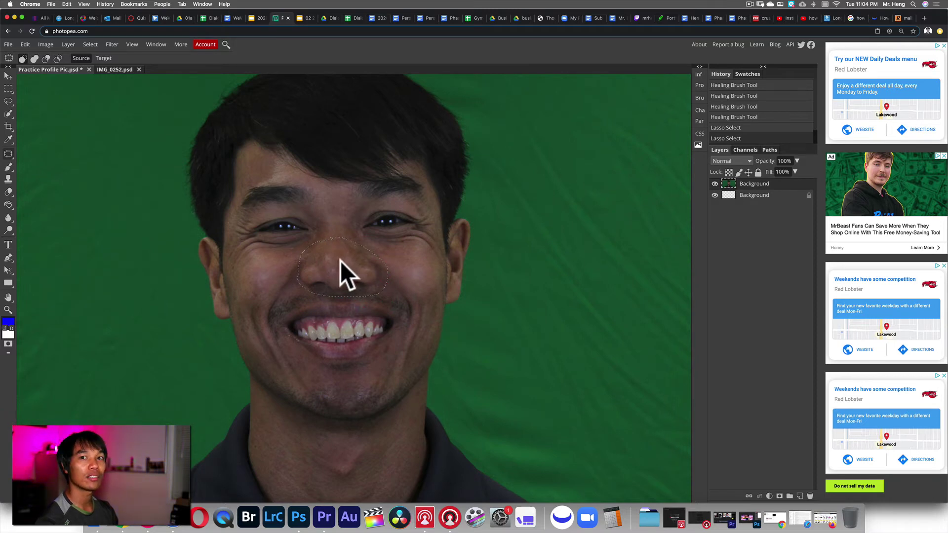
left_click_drag(341, 261, 329, 112)
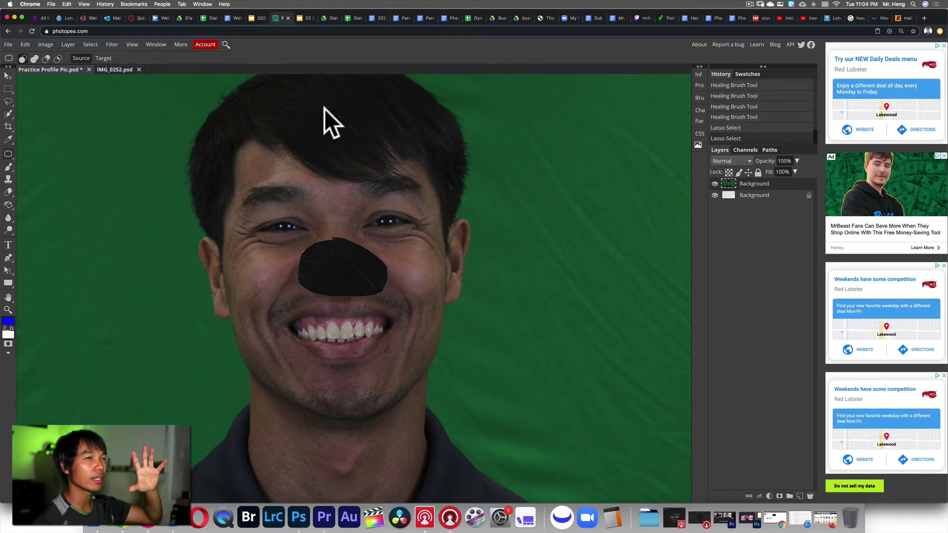
left_click_drag(325, 108, 325, 107)
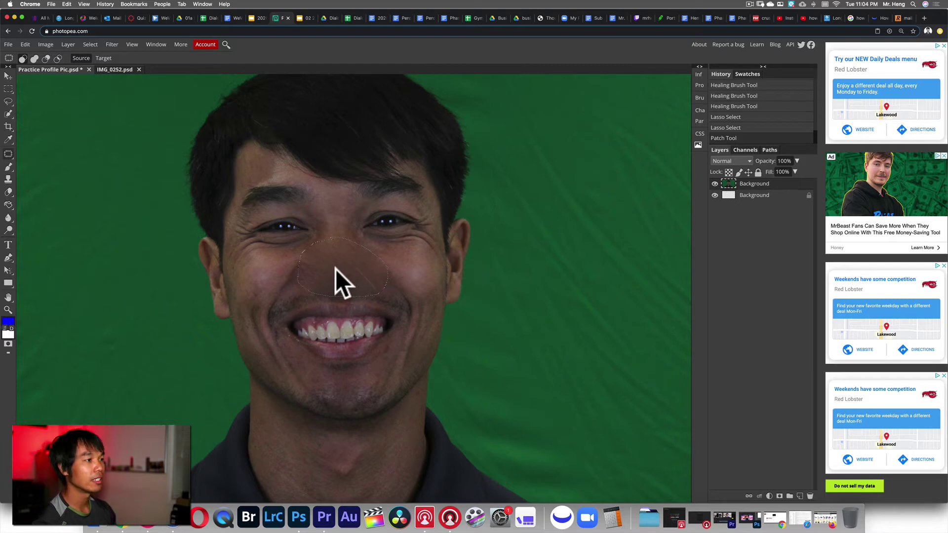
key("super+z")
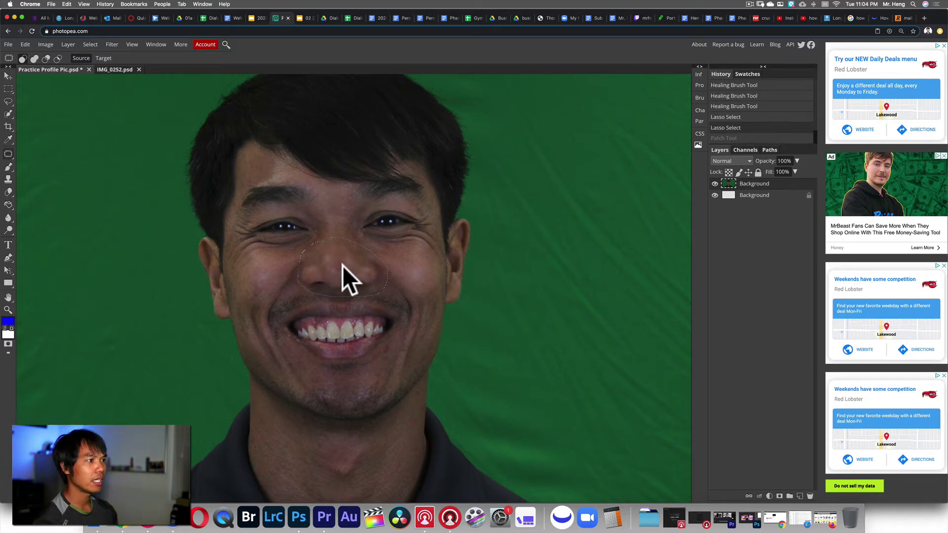
left_click(395, 254)
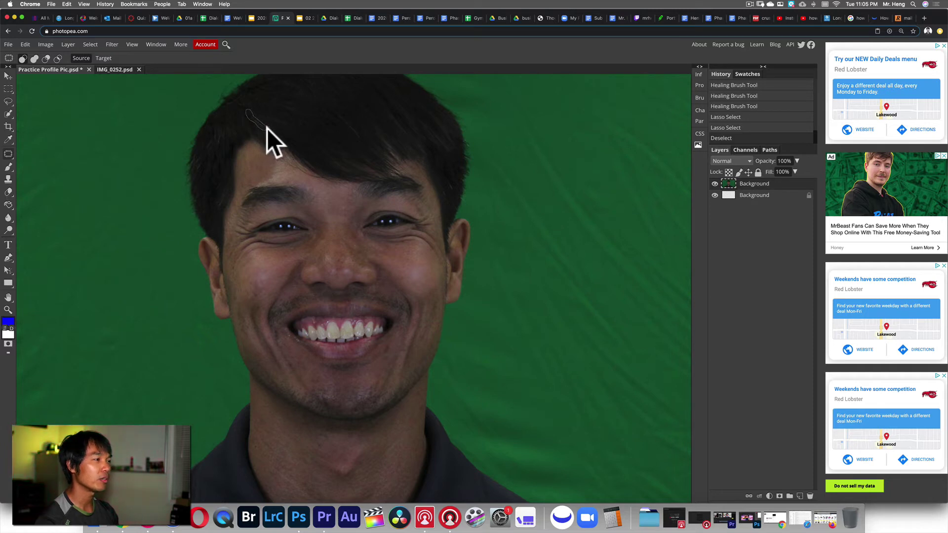
Step: Patch the stray strand in the hair on the image's left side with adjacent hair and clear the selection
left_click_drag(267, 128, 259, 126)
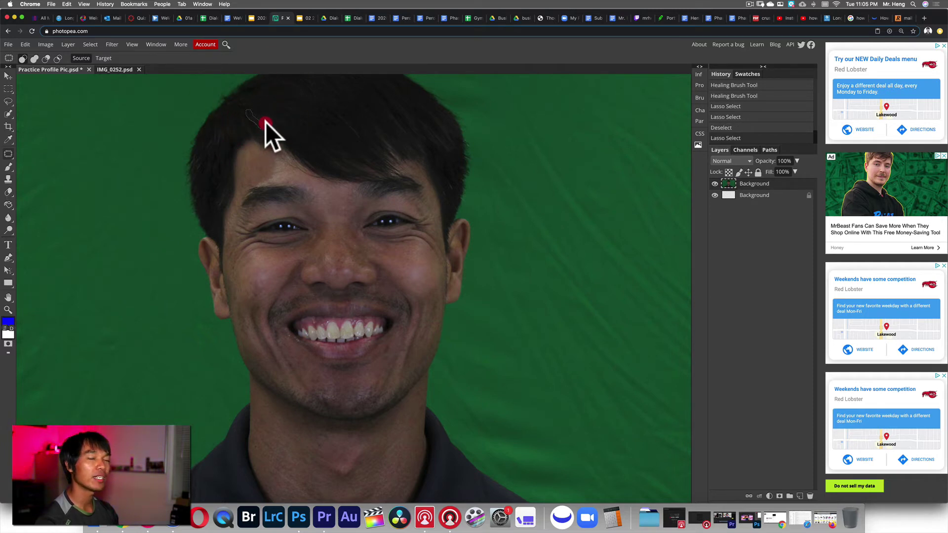
left_click_drag(265, 122, 285, 132)
left_click(288, 133)
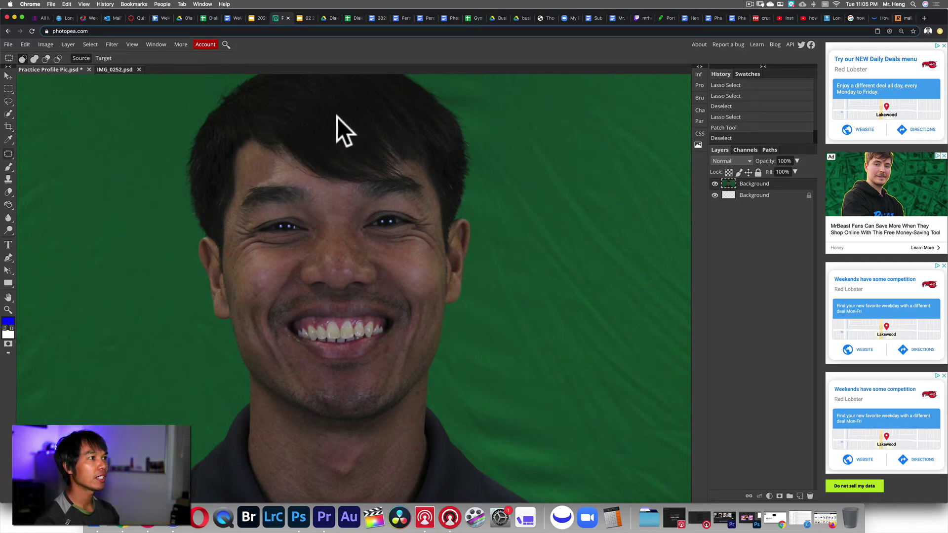
Step: Patch the stray strand in the hair above the forehead and the blemish below the mouth corner on the image's left side, clearing each selection
left_click_drag(338, 118, 355, 133)
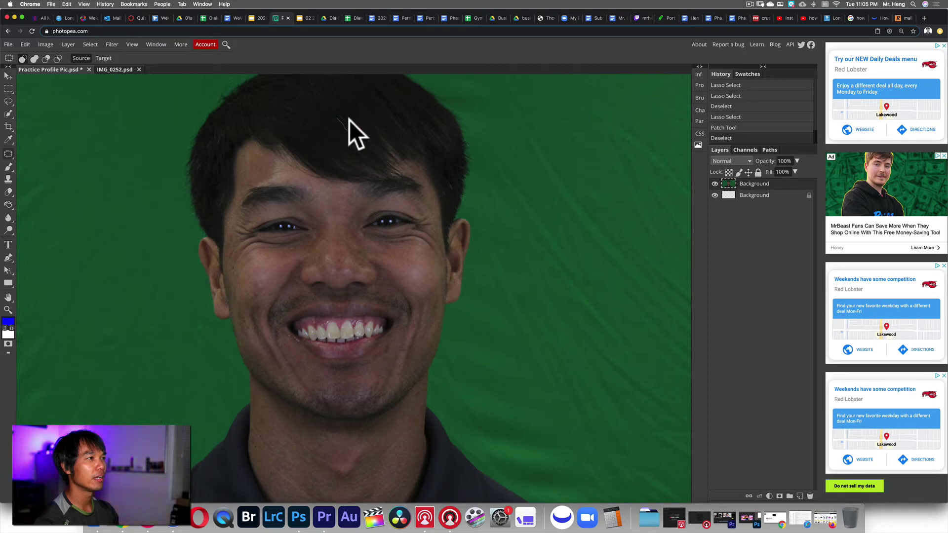
left_click_drag(336, 115, 348, 130)
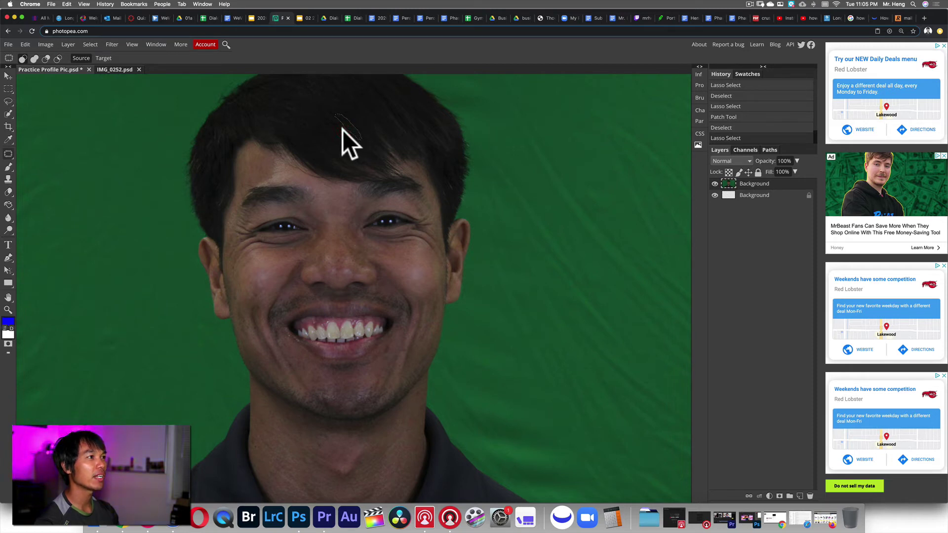
left_click_drag(342, 130, 364, 119)
left_click(360, 136)
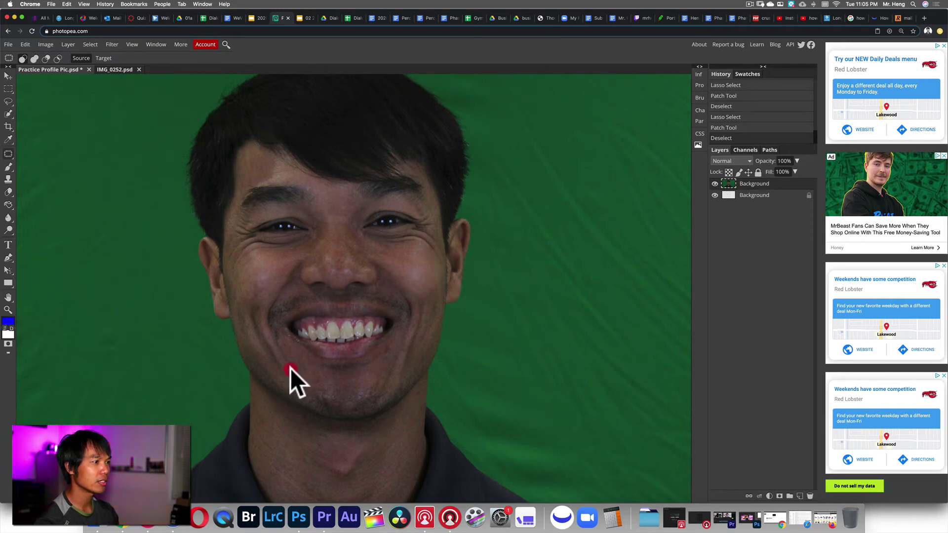
left_click_drag(287, 364, 292, 367)
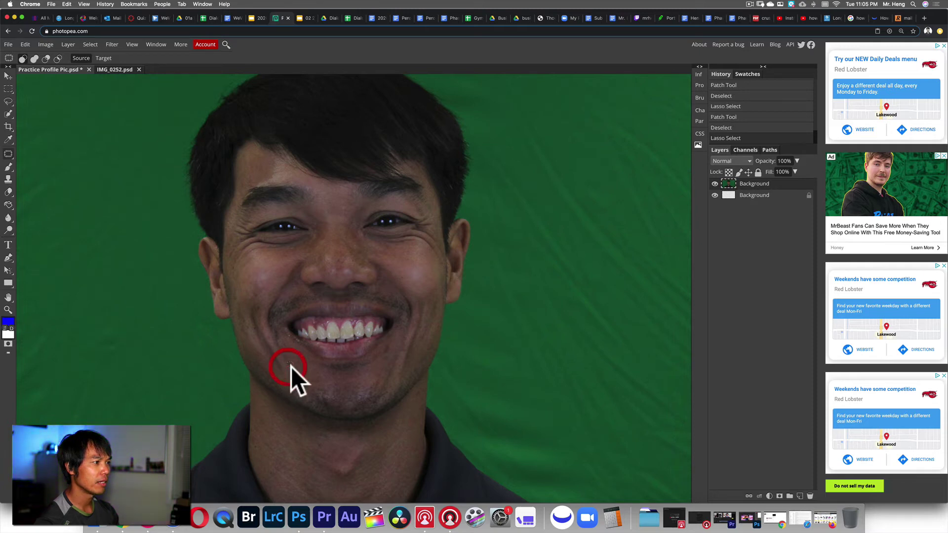
left_click(295, 371)
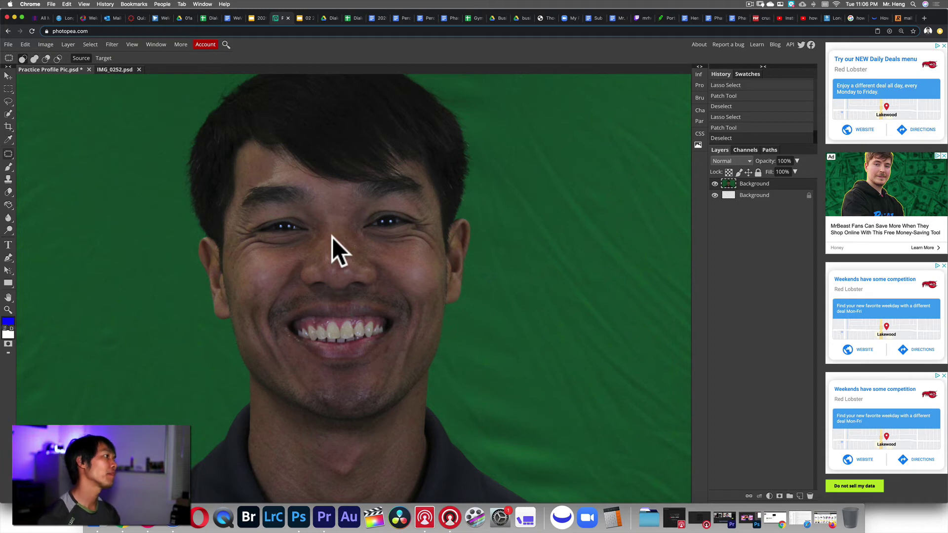
Step: Try to relocate the mouth onto the forehead with the Content-Aware Move Tool, and undo the move
right_click(10, 155)
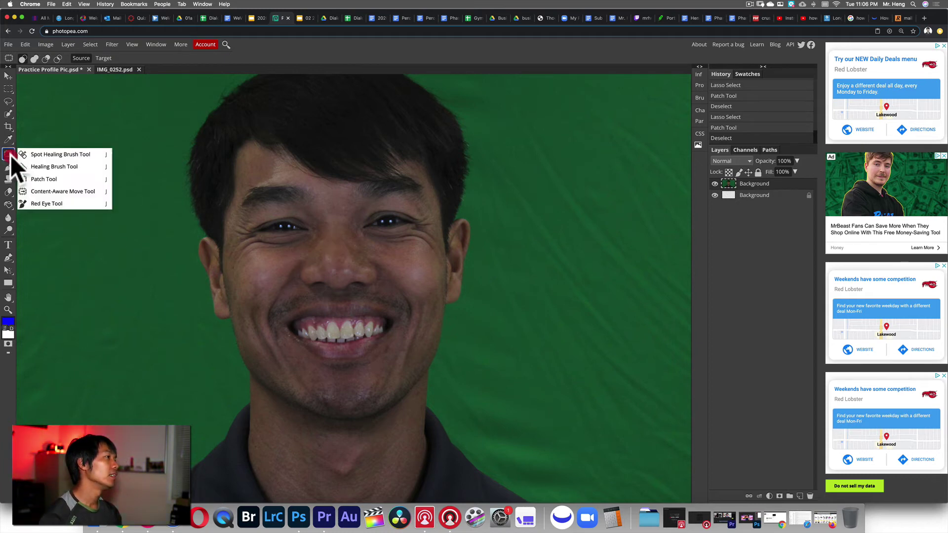
left_click(68, 192)
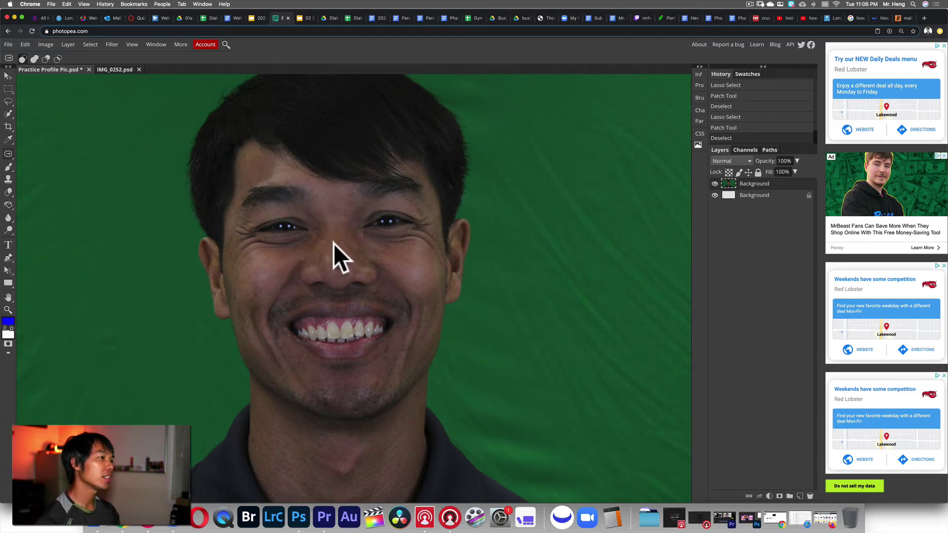
left_click_drag(318, 294, 283, 305)
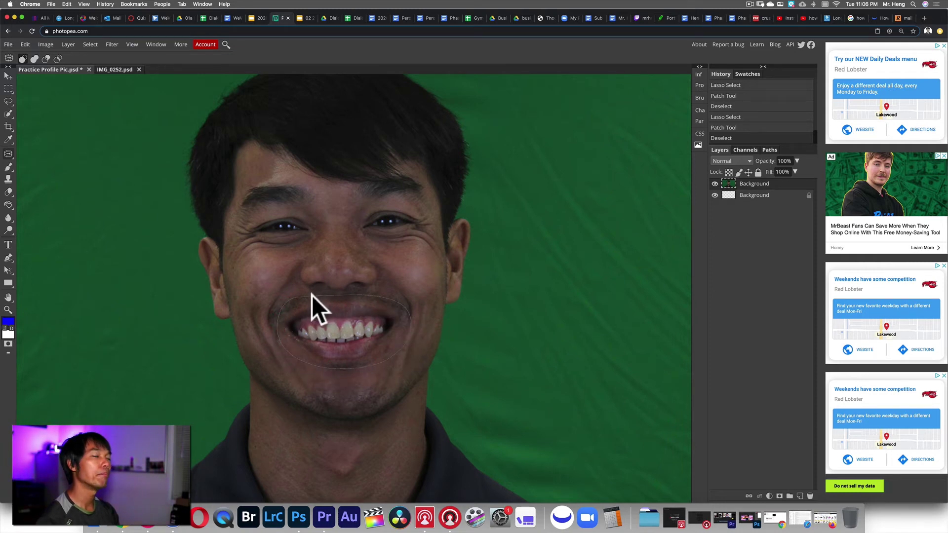
left_click_drag(312, 296, 313, 297)
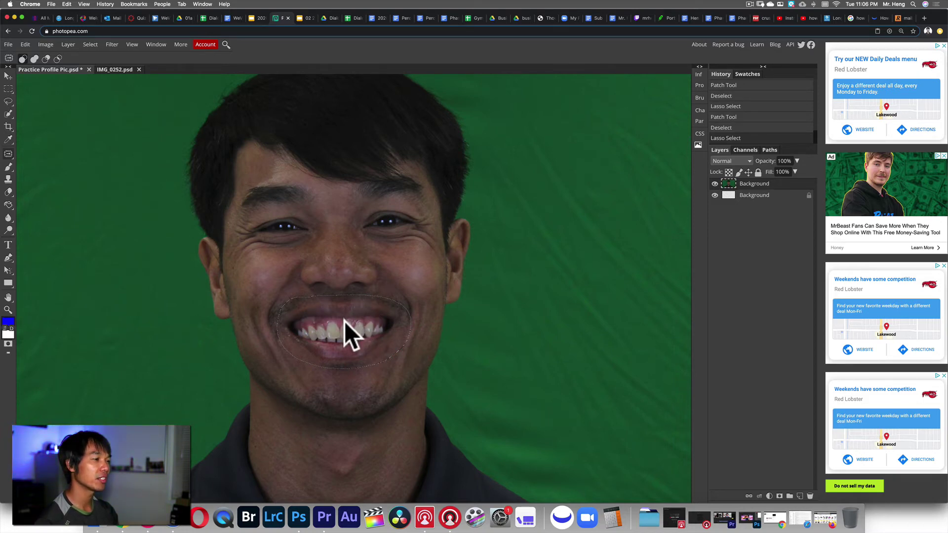
left_click_drag(344, 318, 342, 132)
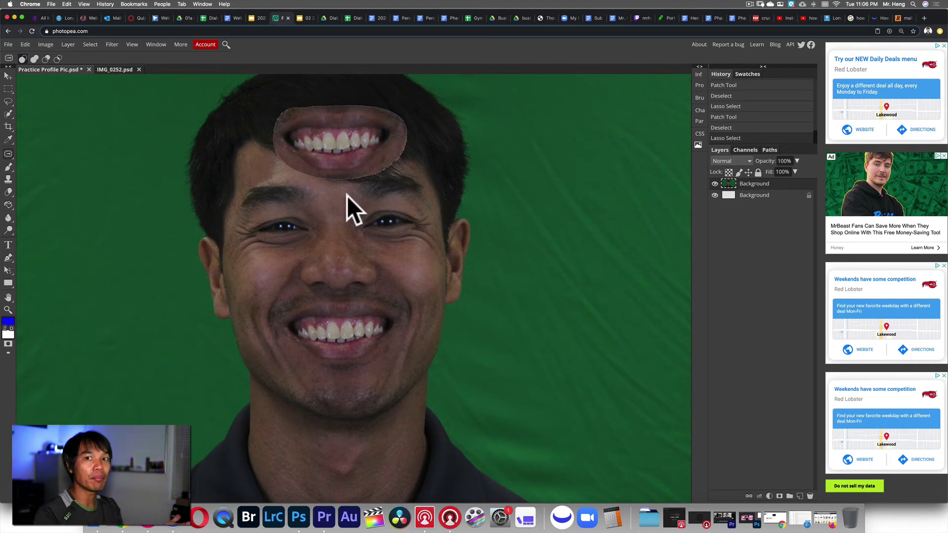
key("Return")
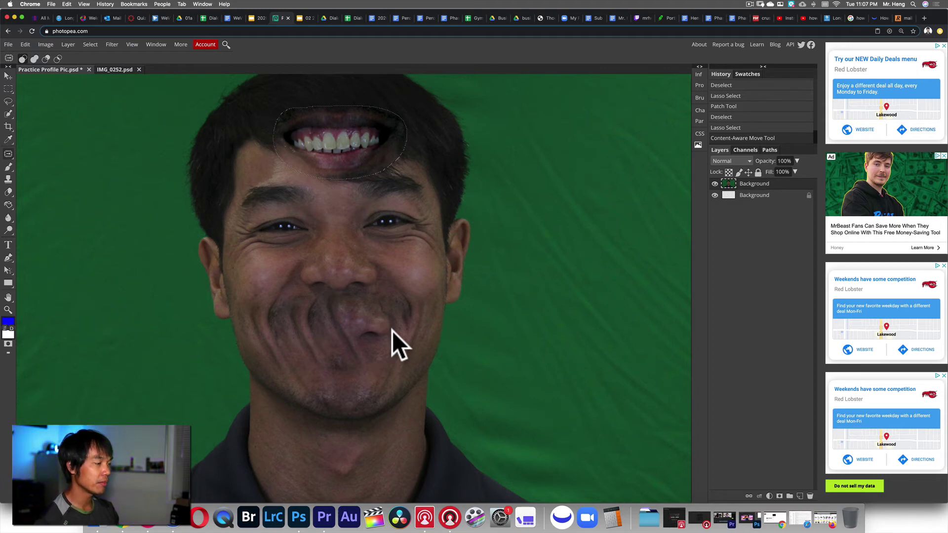
key("ctrl+z")
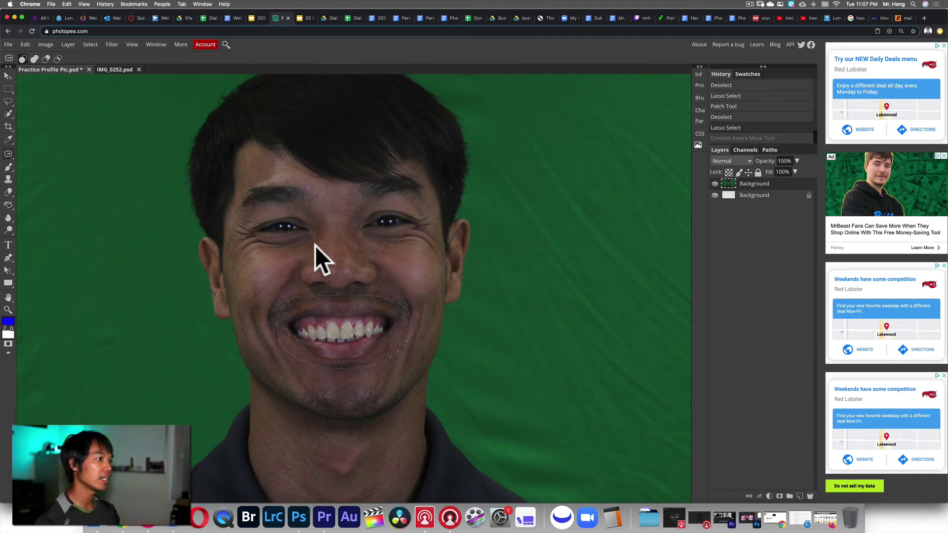
Step: Try a content-aware move of the nose down onto the neck, and undo it
left_click(290, 271)
mouse_move(304, 291)
left_mouse_down()
mouse_move(372, 293)
mouse_move(383, 270)
mouse_move(357, 244)
mouse_move(313, 247)
mouse_move(337, 264)
mouse_move(338, 453)
left_mouse_up()
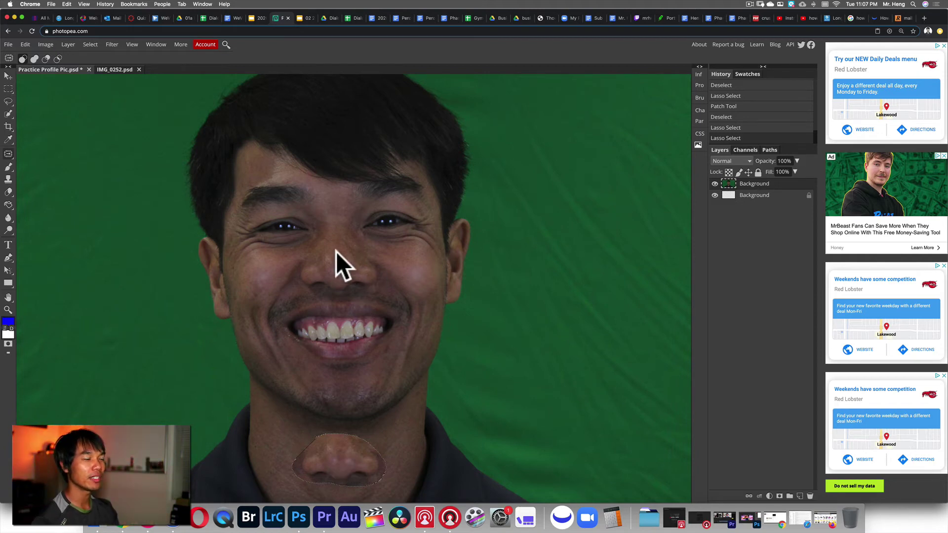
left_click_drag(372, 256, 373, 257)
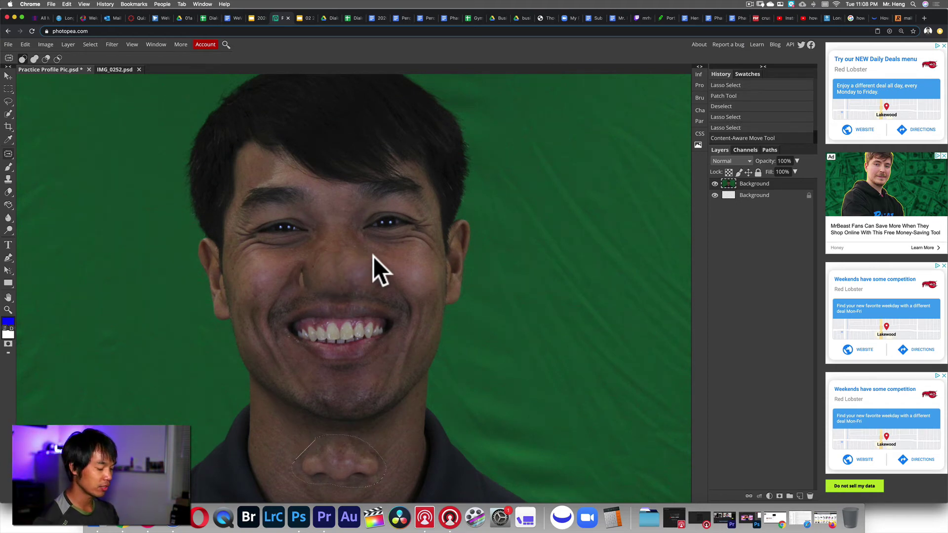
key("ctrl+z")
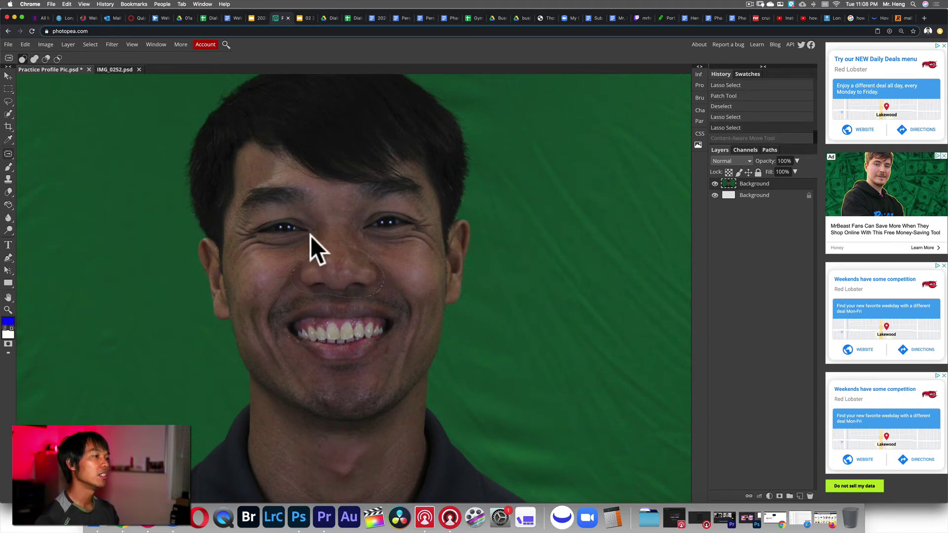
Step: Try a content-aware move of the whole person to the image's right edge, undo it, and clear the selection
key("super+minus")
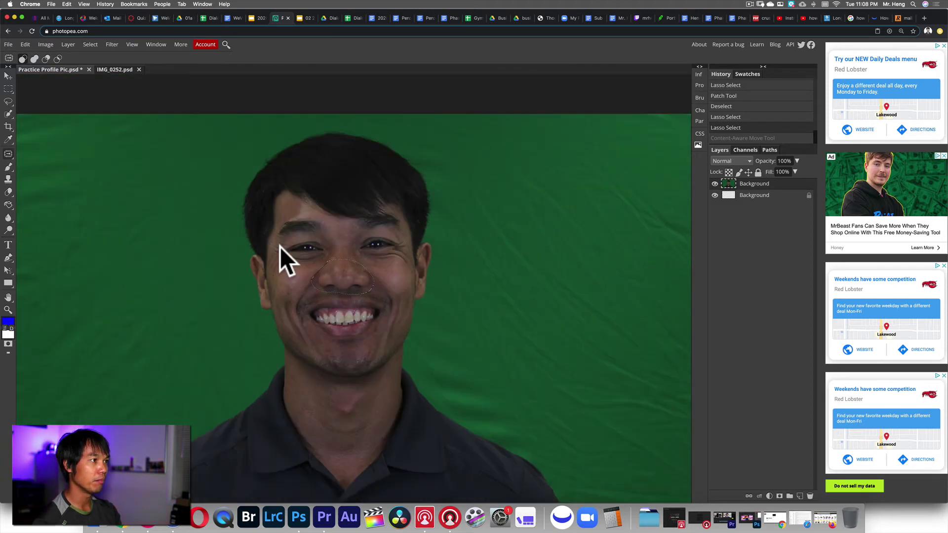
key("super+minus")
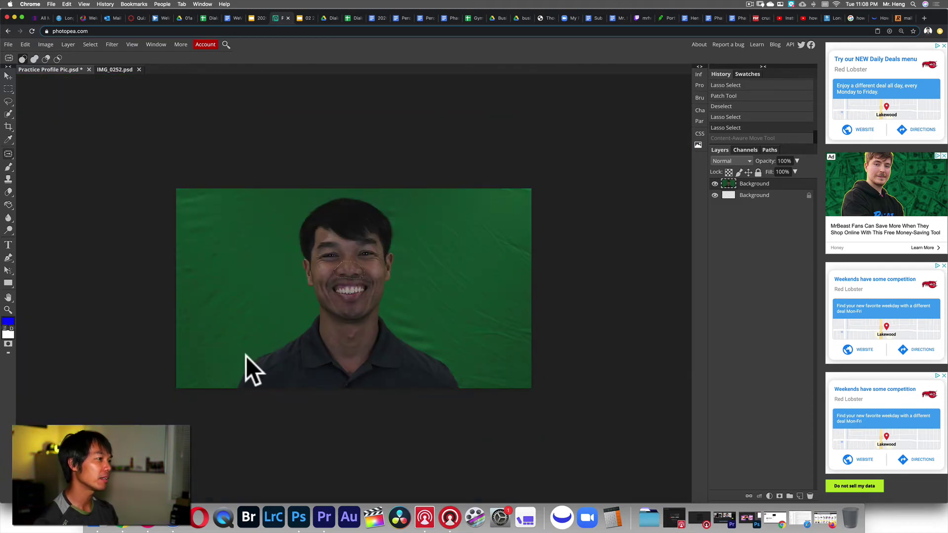
left_click_drag(230, 385, 259, 350)
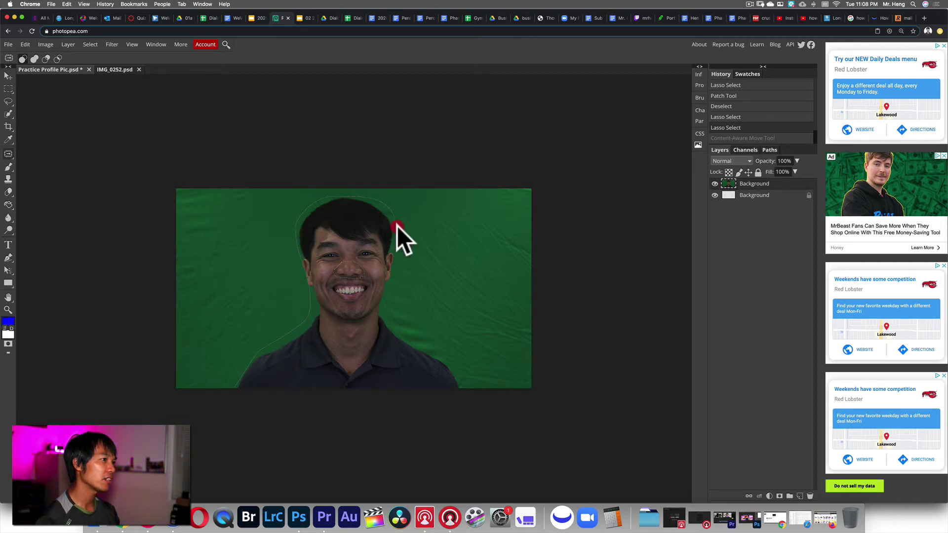
mouse_move(394, 287)
left_mouse_down()
mouse_move(386, 301)
mouse_move(407, 341)
left_mouse_up()
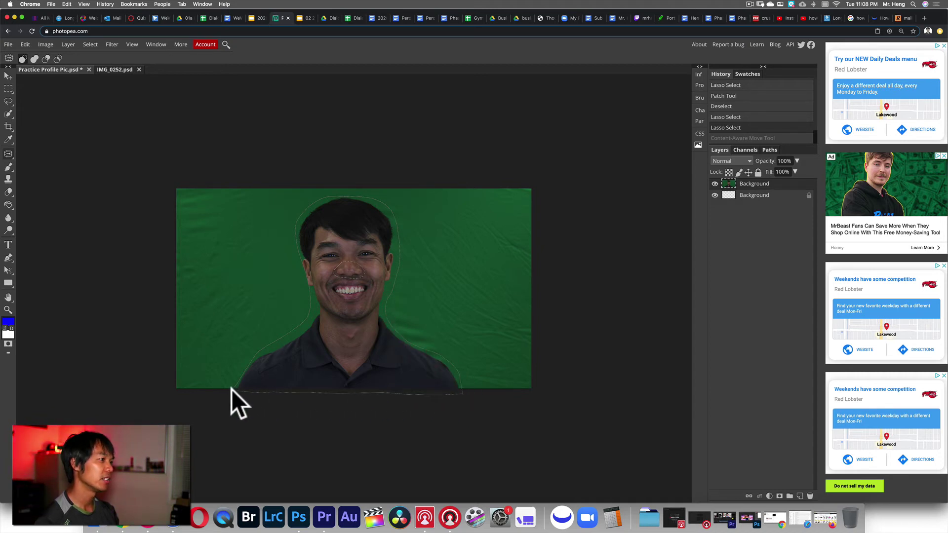
left_click_drag(233, 386, 234, 386)
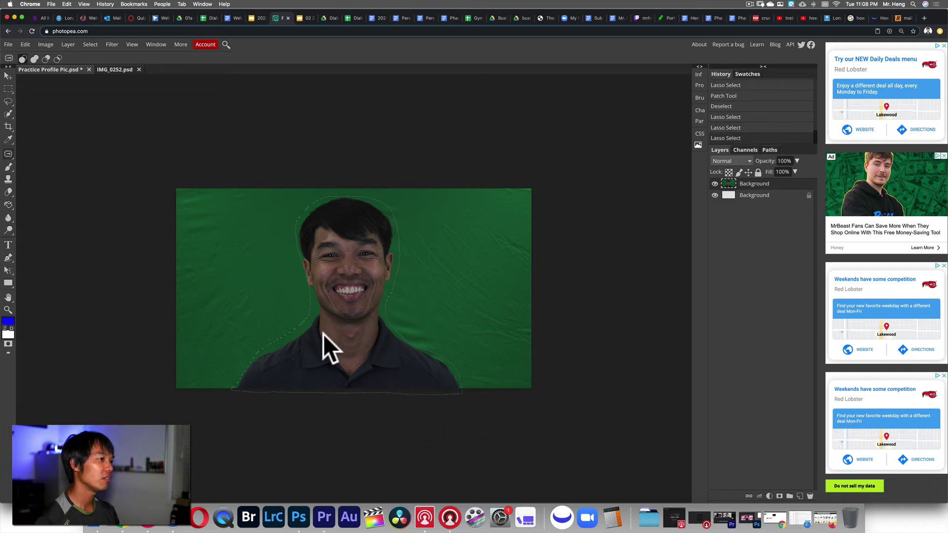
left_click_drag(333, 335, 544, 336)
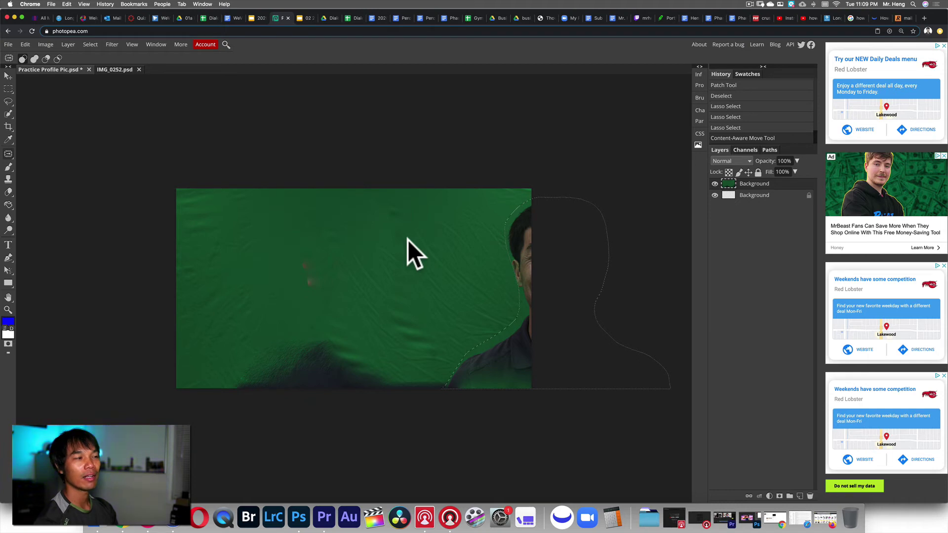
right_click(11, 154)
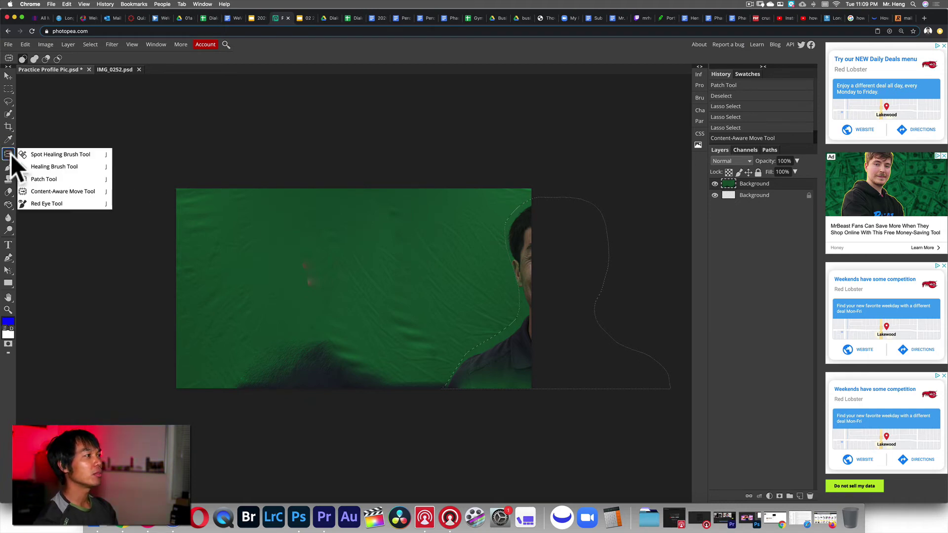
left_click(62, 191)
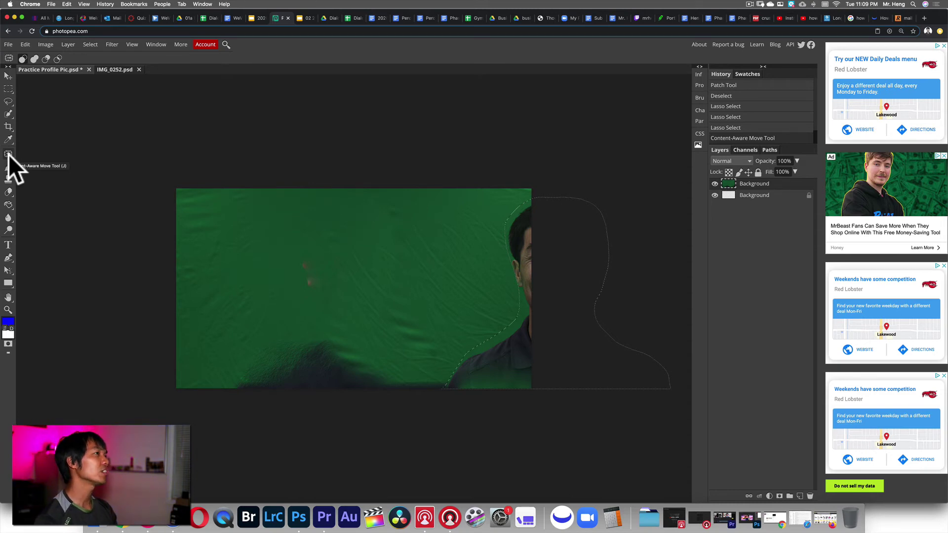
key("super+z")
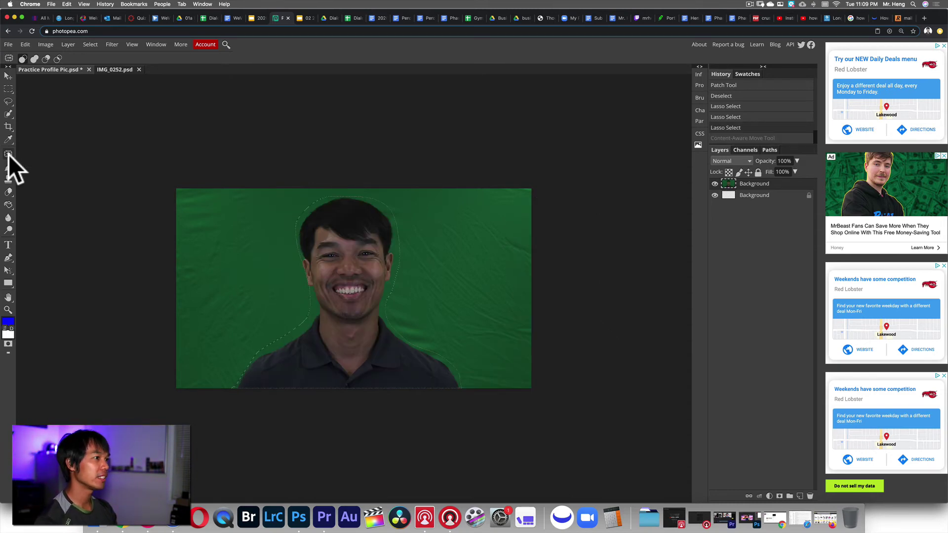
left_click(202, 215)
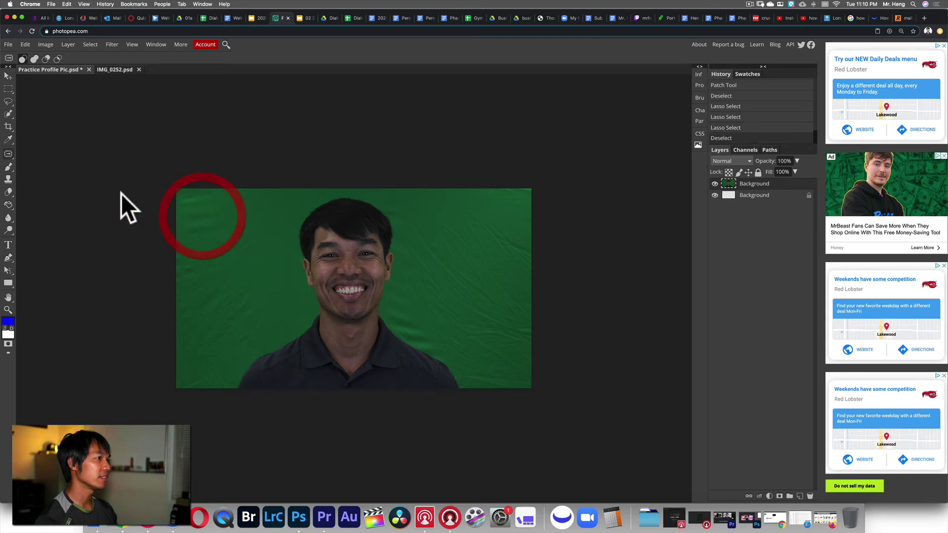
Step: Try the Red Eye Tool on the eye on the image's left side, and undo the correction
right_click(10, 154)
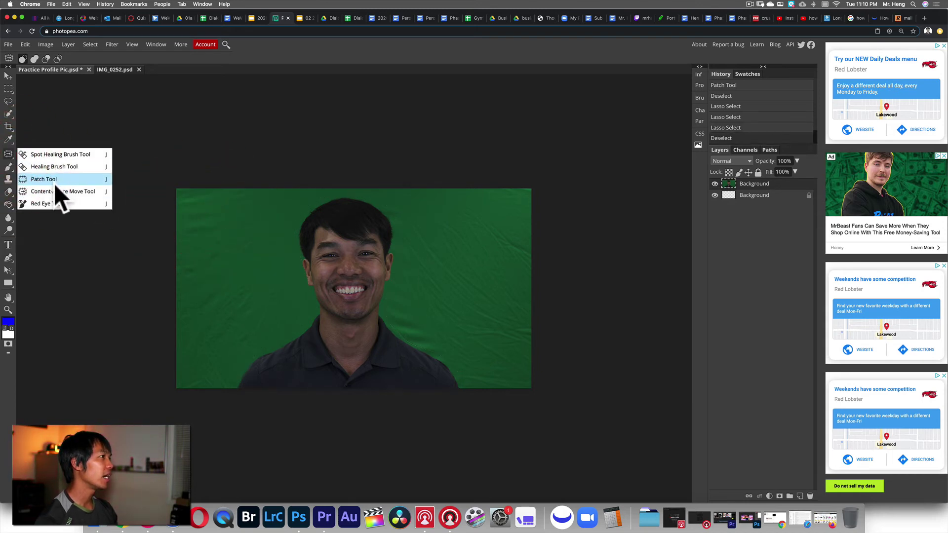
left_click(52, 204)
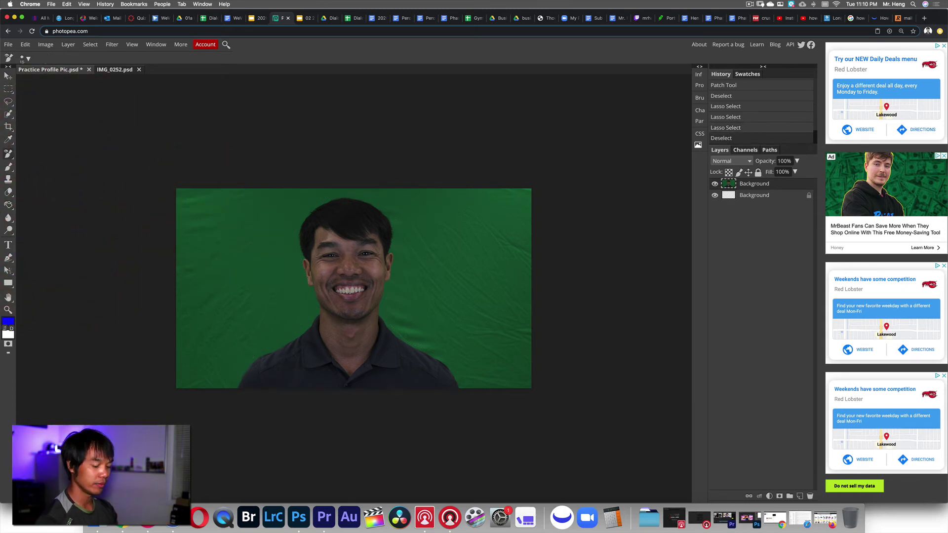
key("super+equal")
key("super+equal")
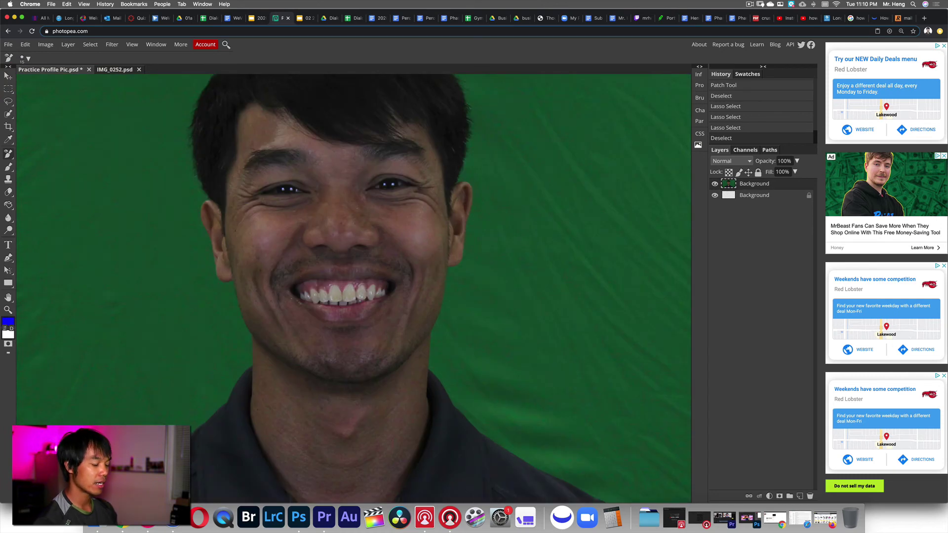
left_click_drag(309, 195, 307, 240)
left_click(308, 241)
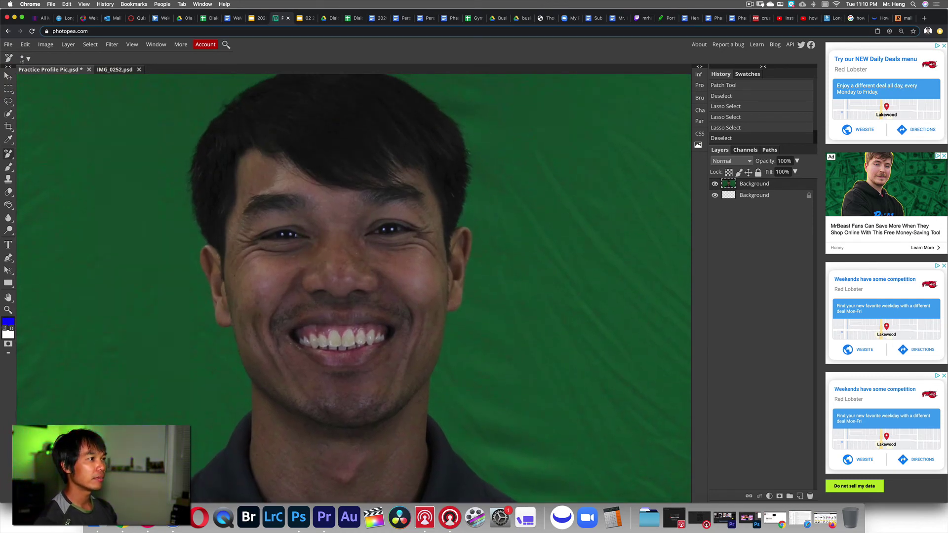
mouse_move(277, 232)
left_mouse_down()
mouse_move(291, 234)
mouse_move(275, 237)
left_mouse_up()
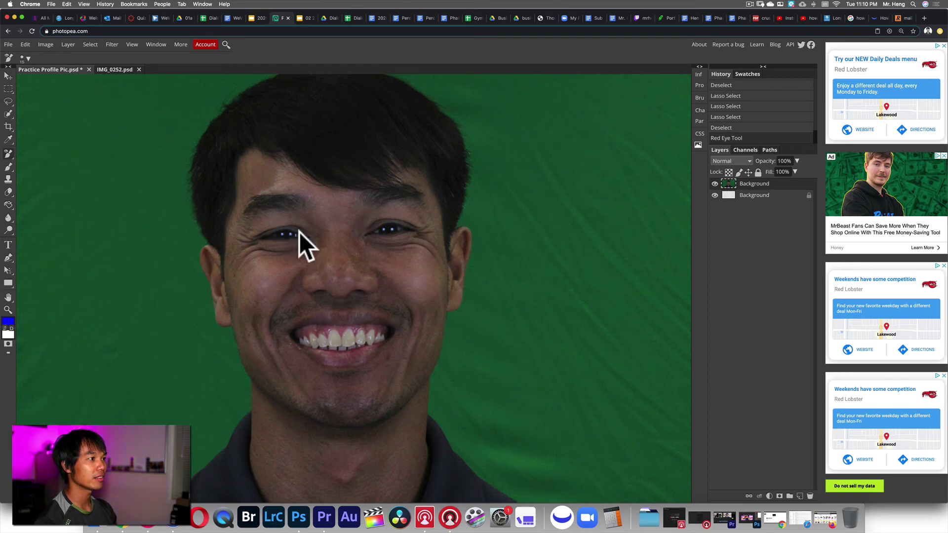
key("super+z")
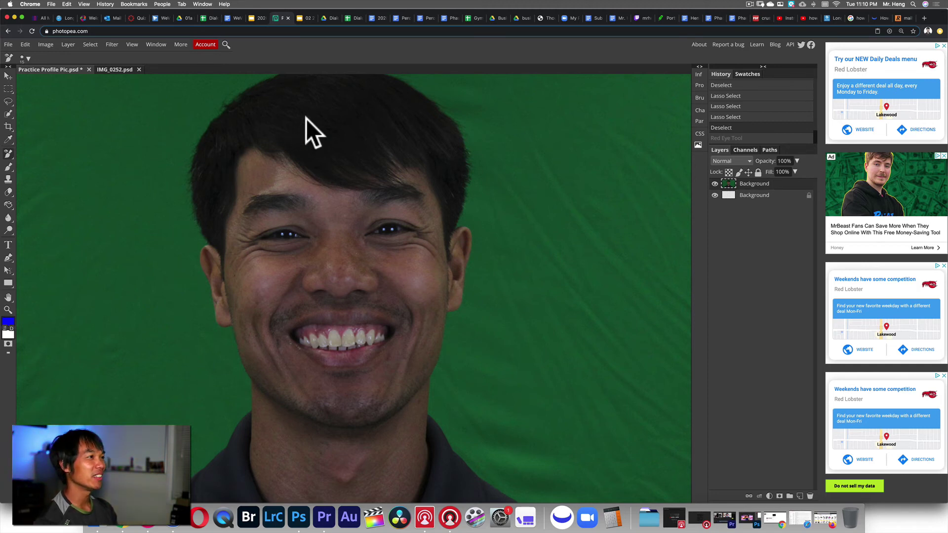
Step: Check the class agenda slide, and crop the retouched Practice Profile Pic to a 1:1 square around the head and shoulders
scroll(306, 121, "down", 2)
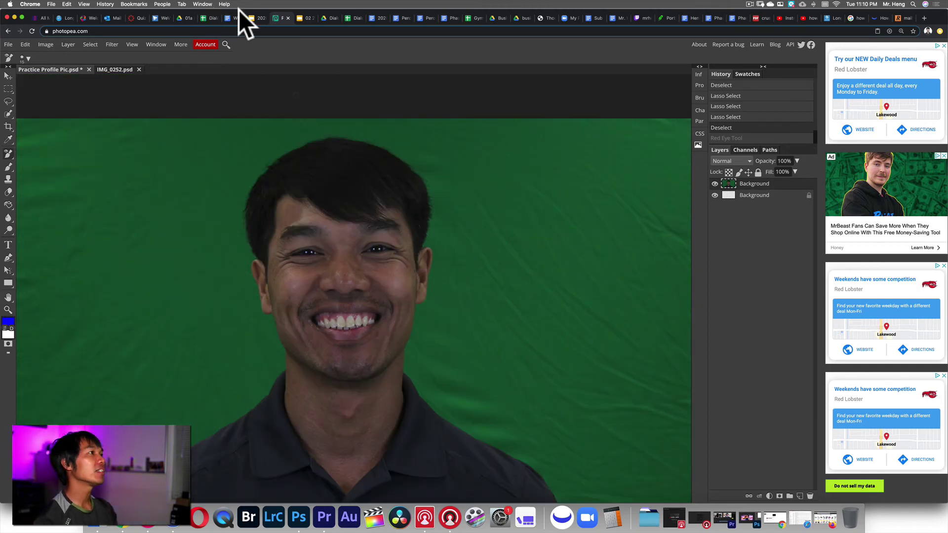
left_click(254, 18)
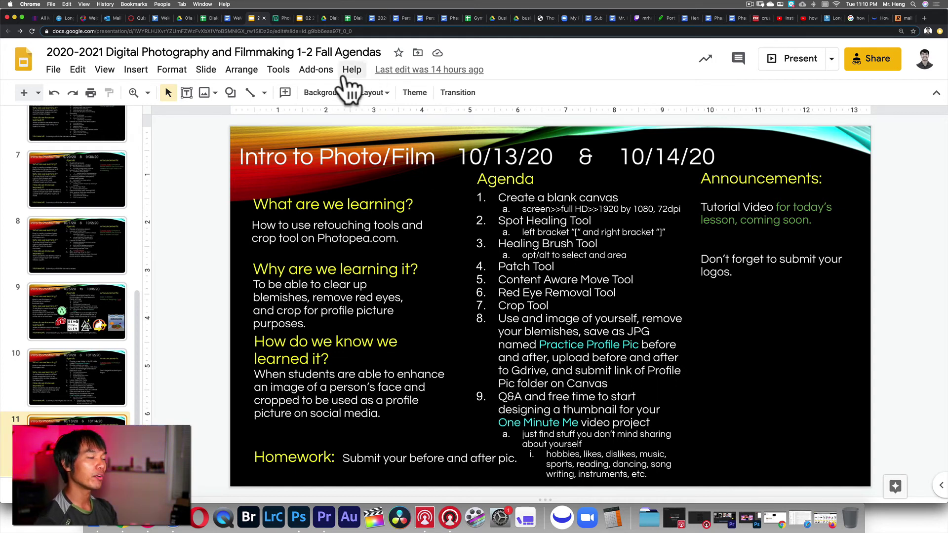
left_click(277, 17)
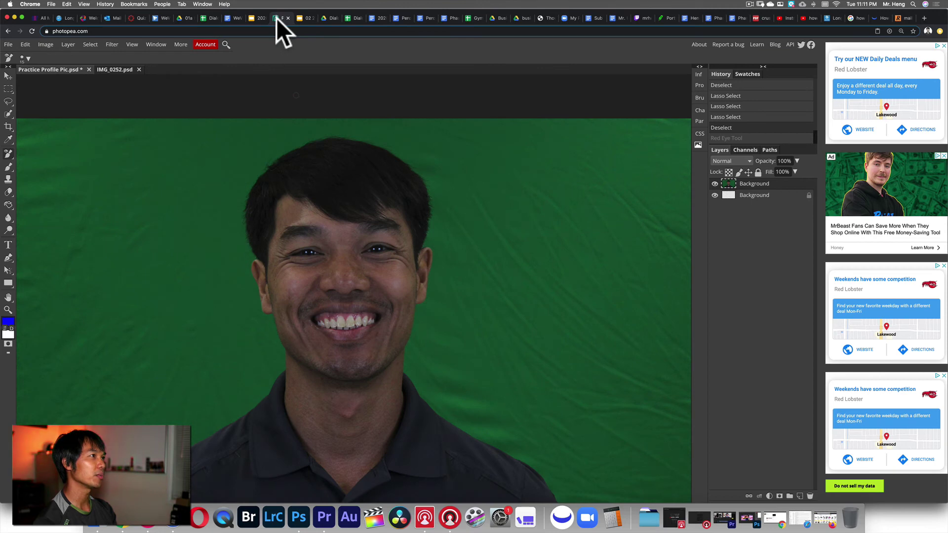
left_click(8, 126)
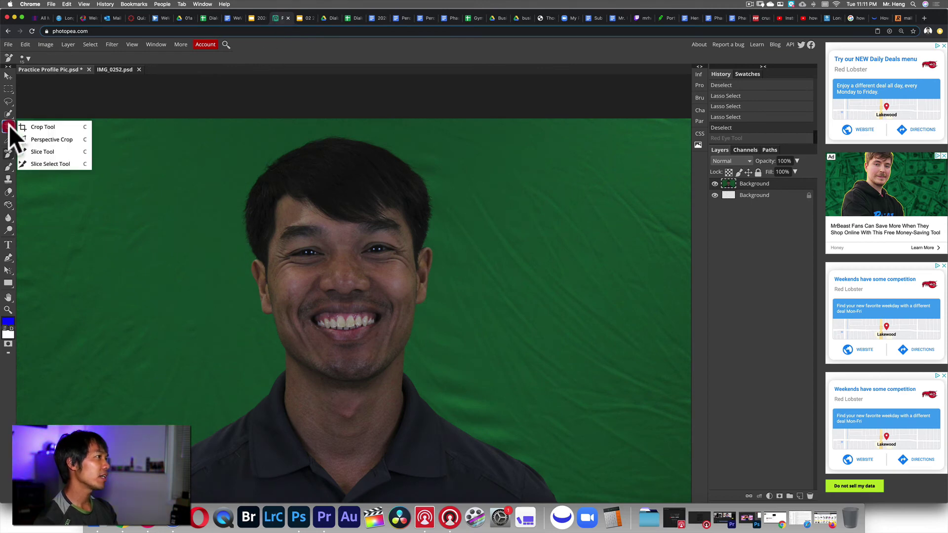
left_click(41, 127)
key("super+minus")
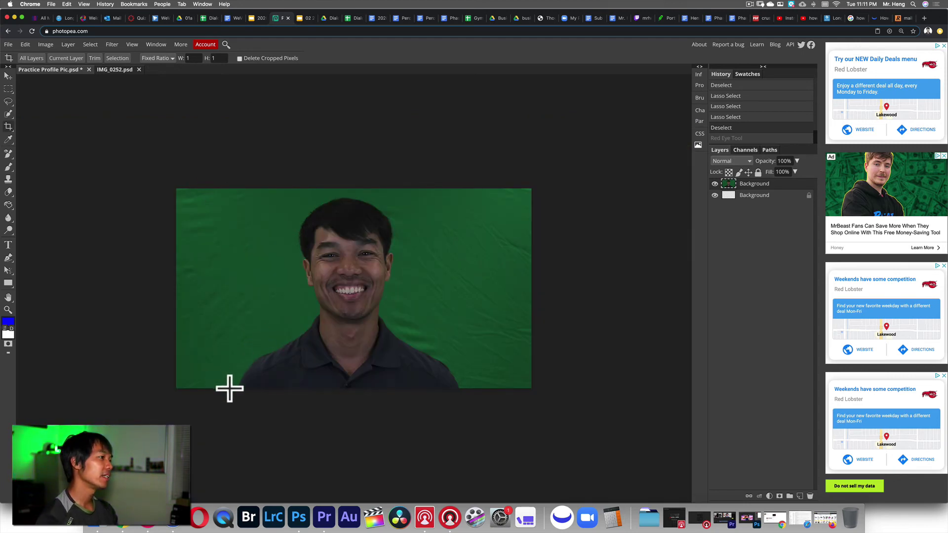
left_click_drag(232, 389, 459, 188)
left_click_drag(351, 270, 369, 270)
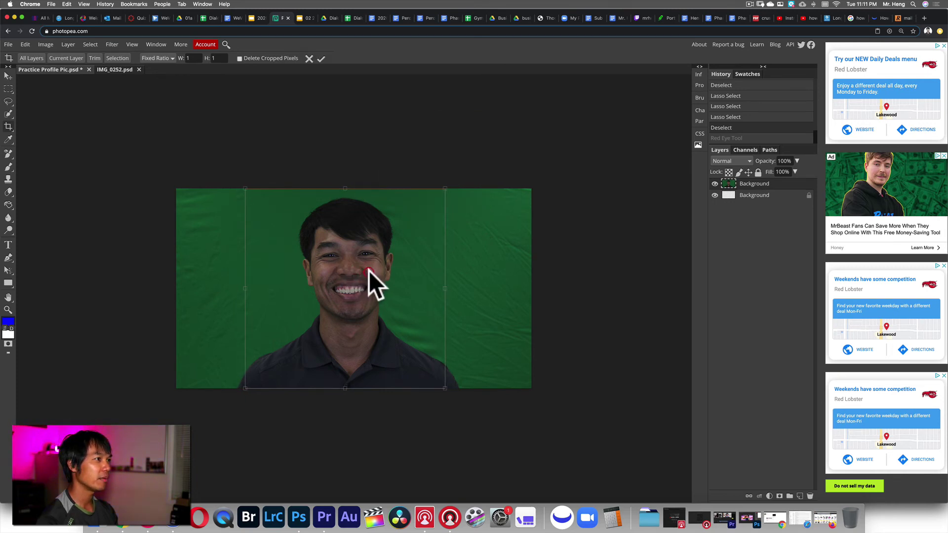
left_click(321, 59)
Step: Crop the original IMG_0252 portrait to a 1:1 square framing the head and shoulders
left_click(105, 69)
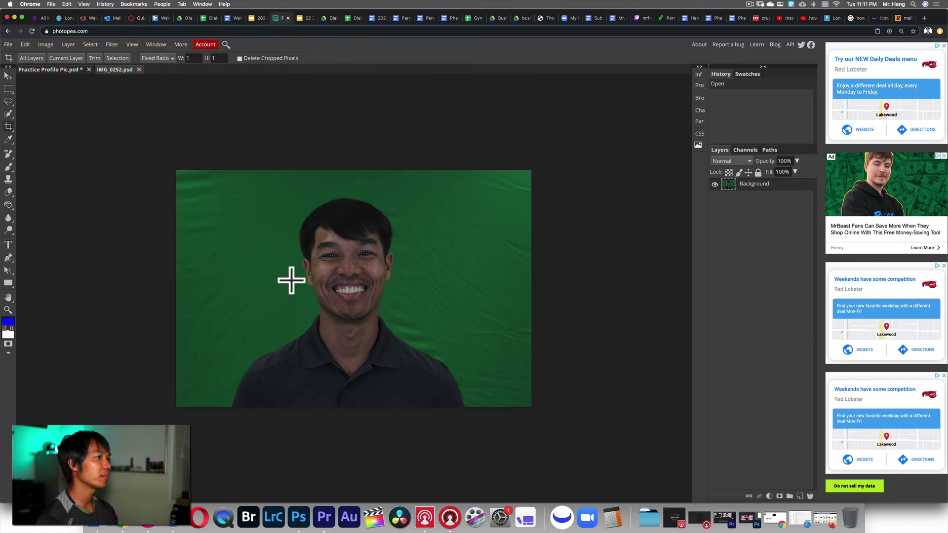
left_click_drag(225, 410, 565, 187)
left_click_drag(414, 290, 406, 274)
left_click(321, 59)
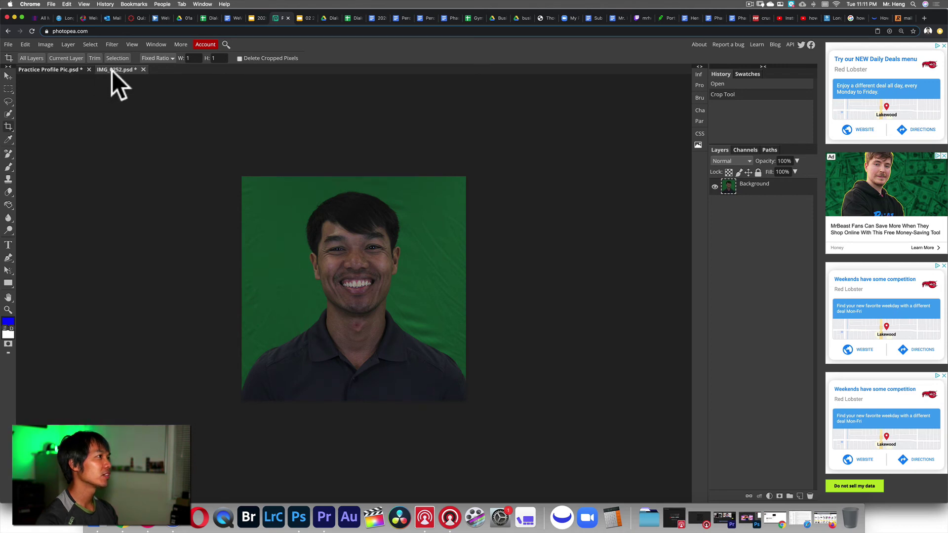
Step: Export the cropped IMG_0252 image as a JPG at 70% quality, 1212 by 1212 px
left_click(9, 45)
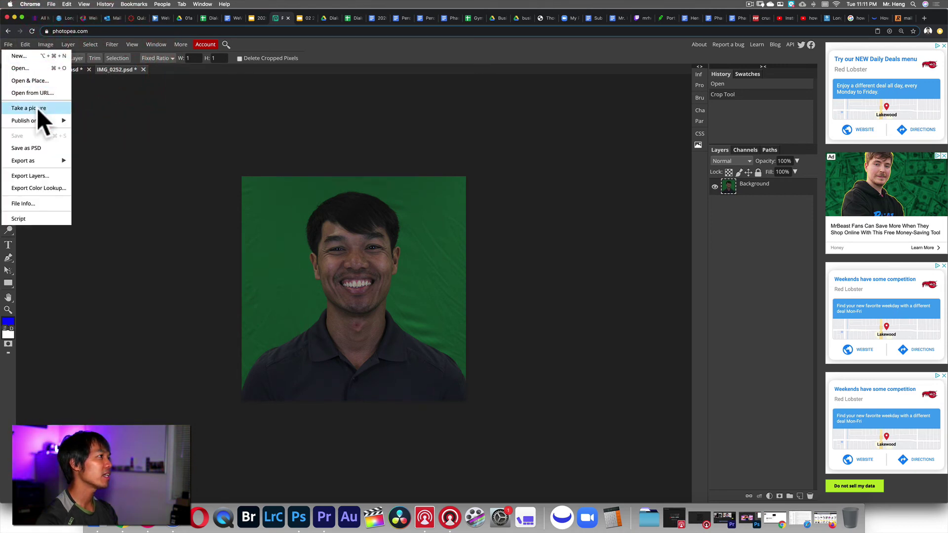
mouse_move(57, 161)
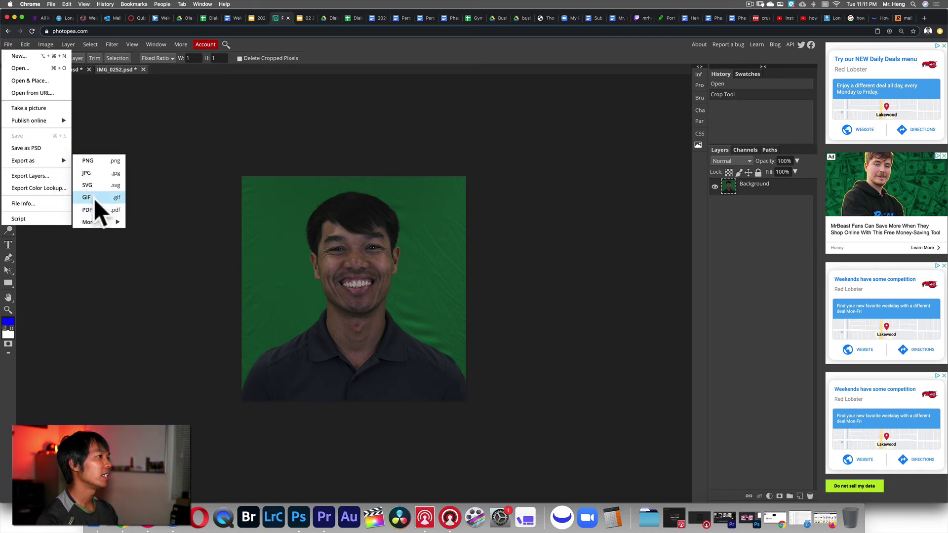
left_click(101, 175)
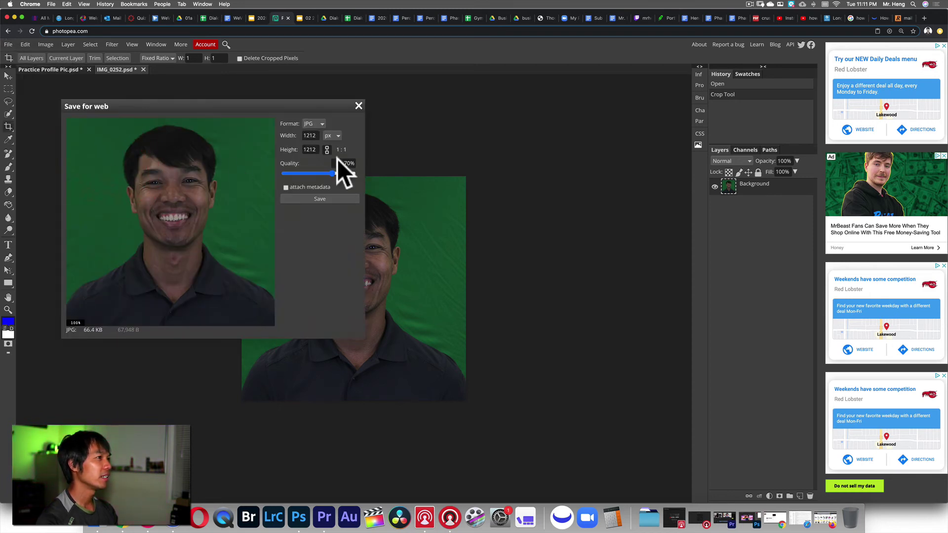
left_click(320, 200)
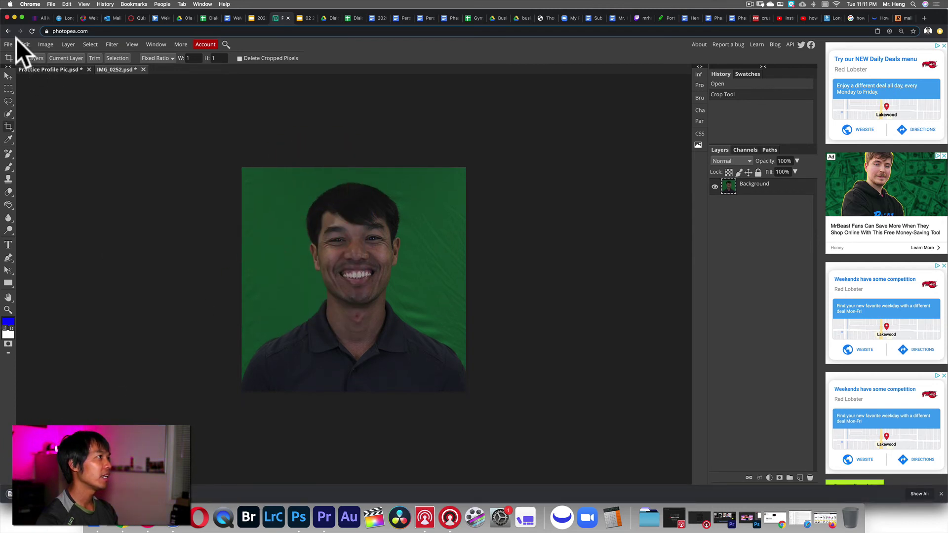
Step: Export the cropped Practice Profile Pic document as a JPG at 70% quality, 1080 by 1080 px
left_click(42, 70)
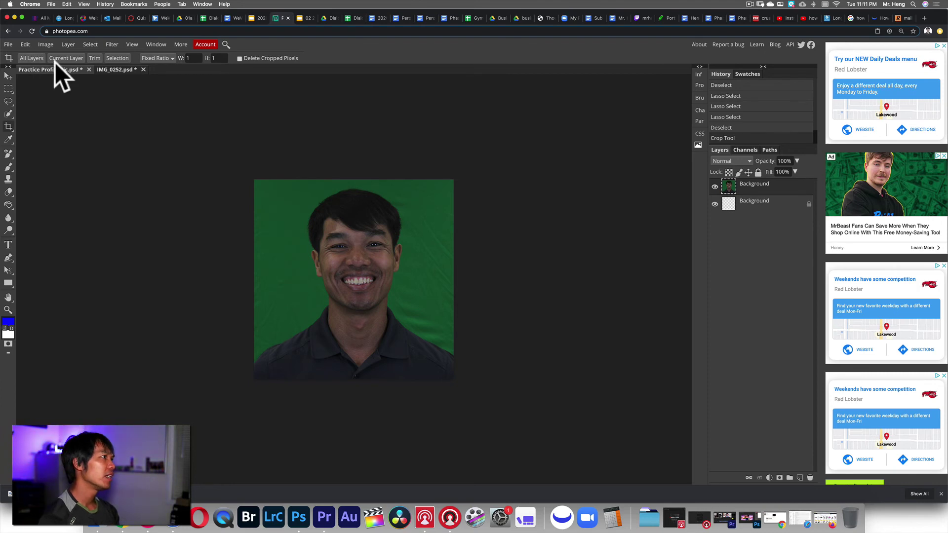
left_click(9, 43)
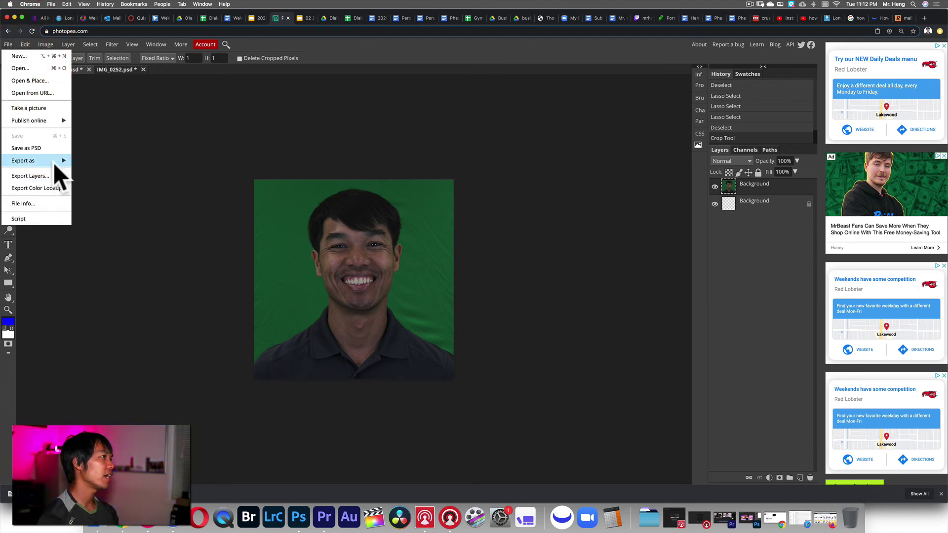
mouse_move(54, 163)
left_click(84, 173)
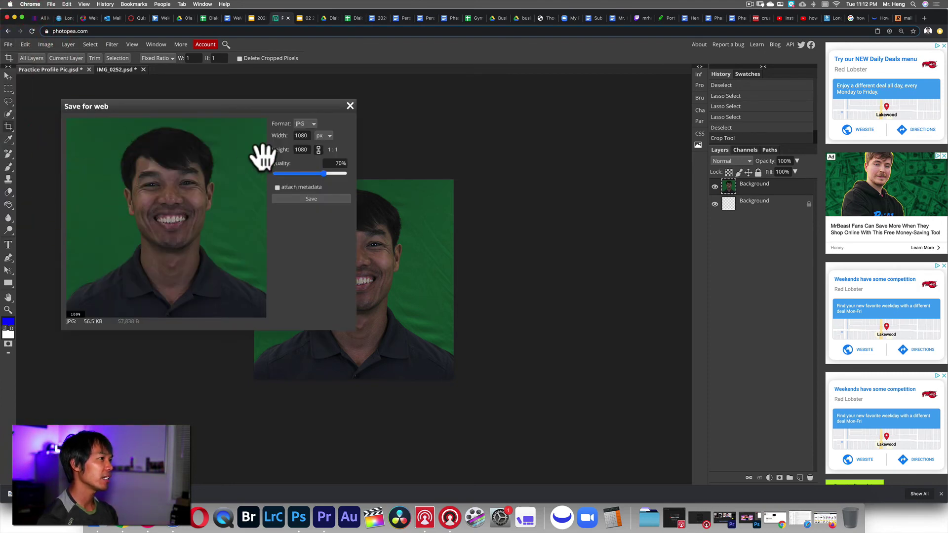
left_click(324, 199)
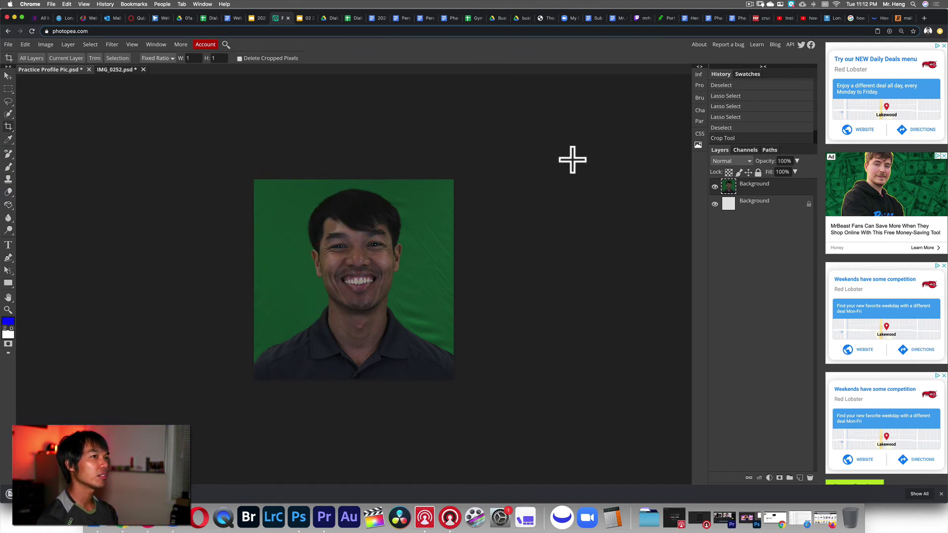
Step: Switch to Finder and open the Downloads folder in a new window
left_click(6, 522)
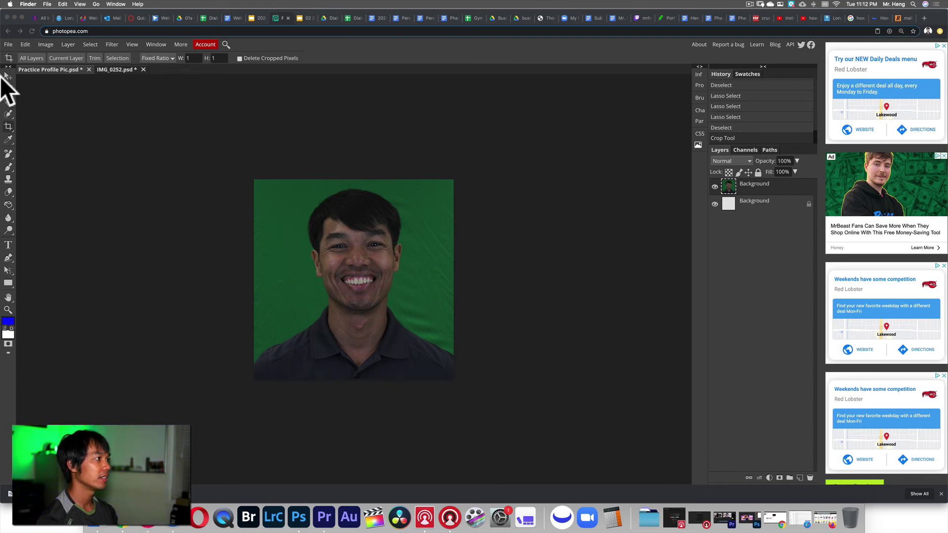
left_click(14, 17)
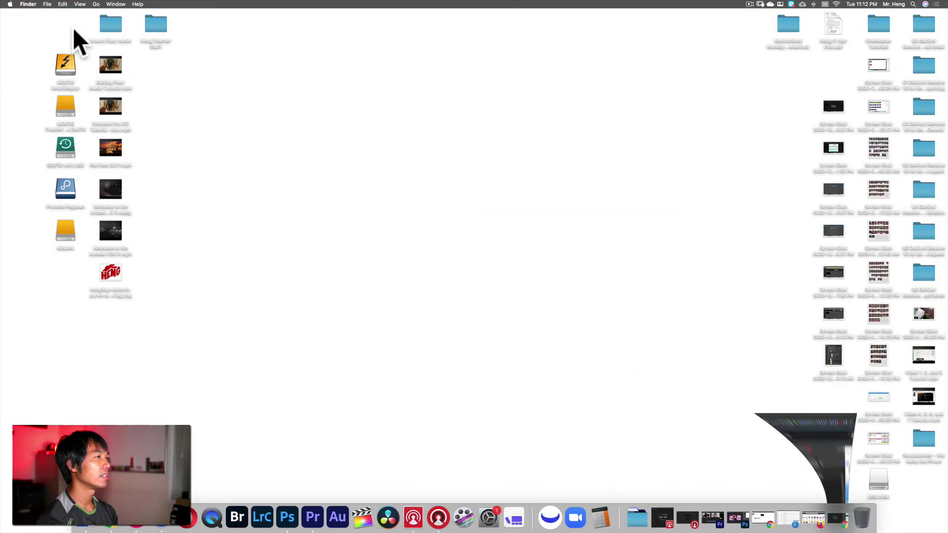
key("super+n")
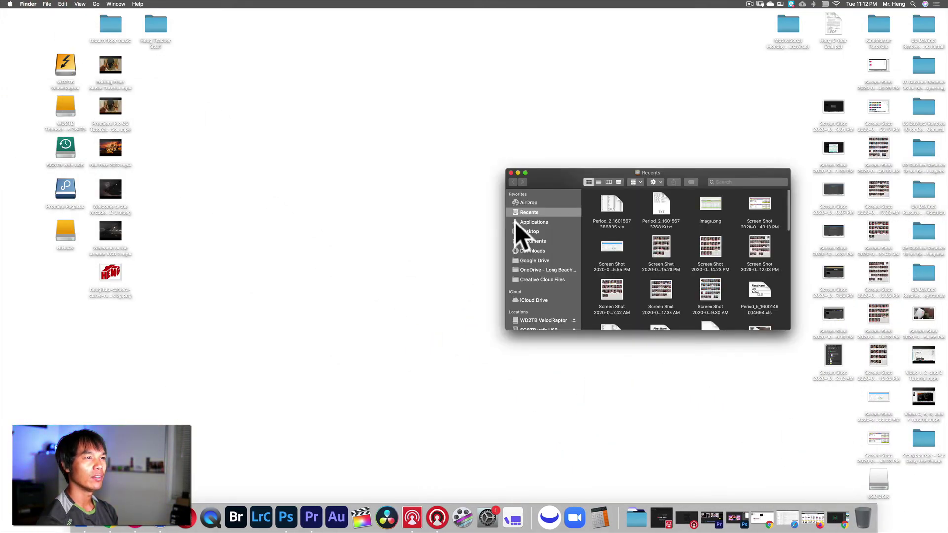
left_click(535, 251)
left_click(181, 528)
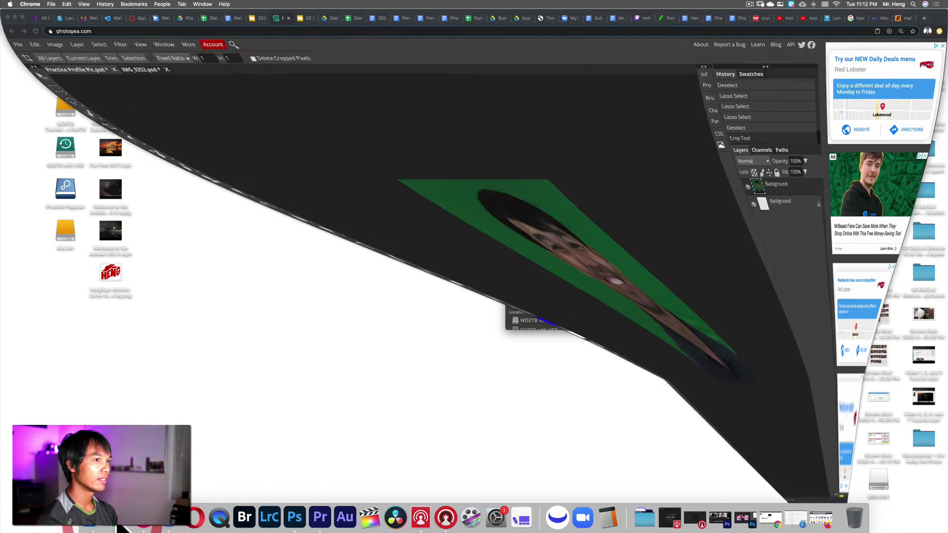
left_click(60, 527)
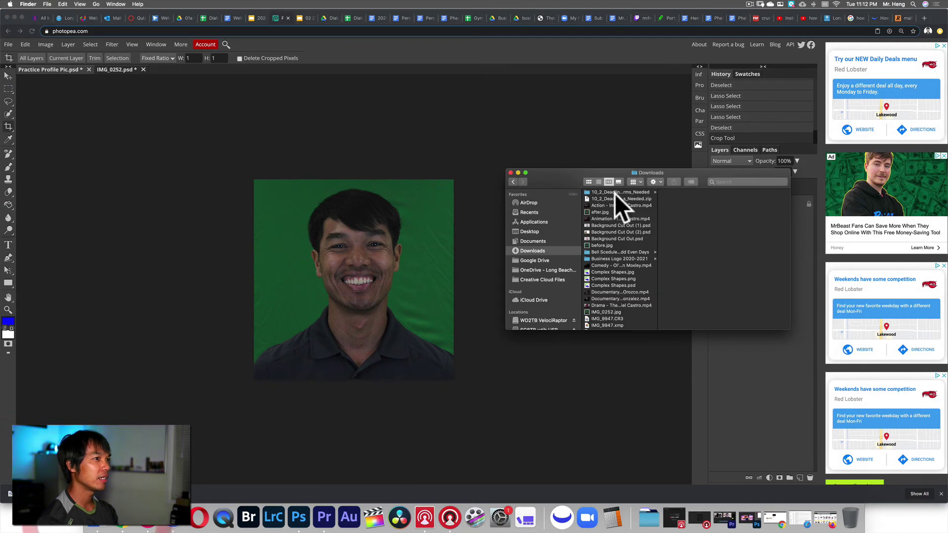
Step: Delete the old before.jpg and after.jpg files from the Downloads folder
left_click(615, 245)
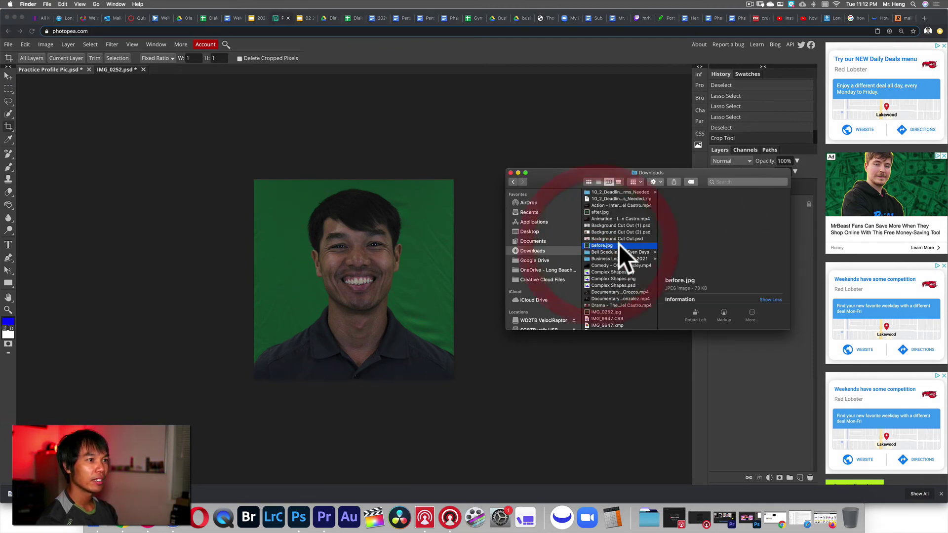
left_click(598, 212, "super")
key("super+BackSpace")
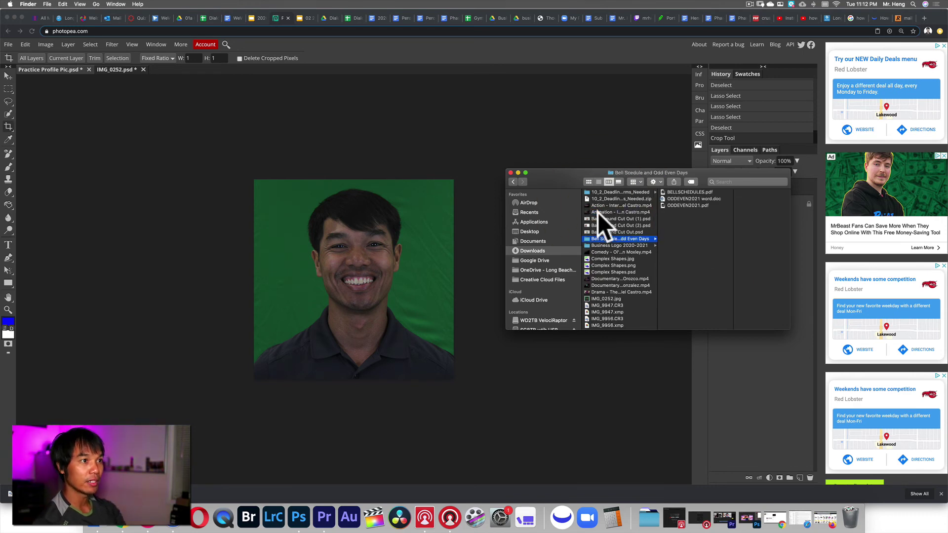
Step: Preview IMG_0252.jpg in the Downloads folder and rename it as before.jpg
scroll(598, 280, "down", 1)
left_click(601, 287)
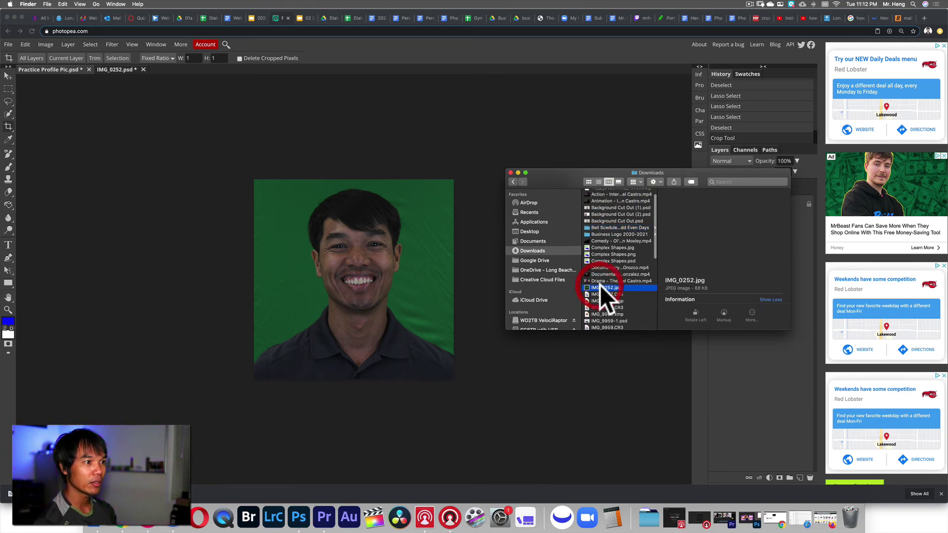
key("space")
key("space")
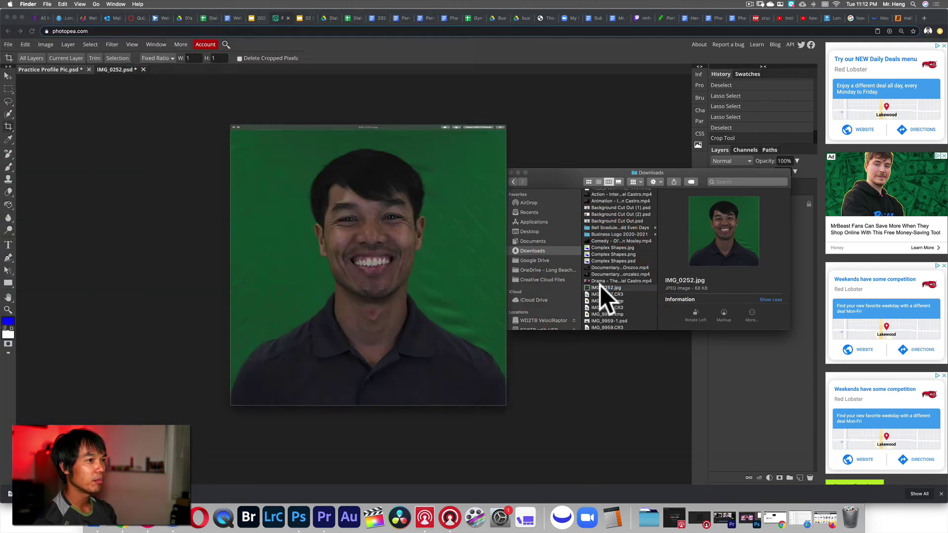
left_click(600, 287)
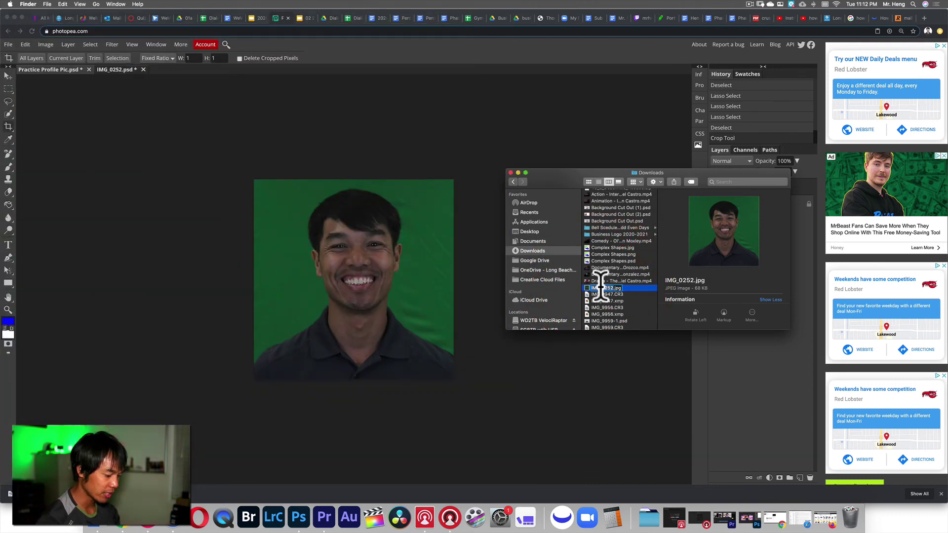
type("before")
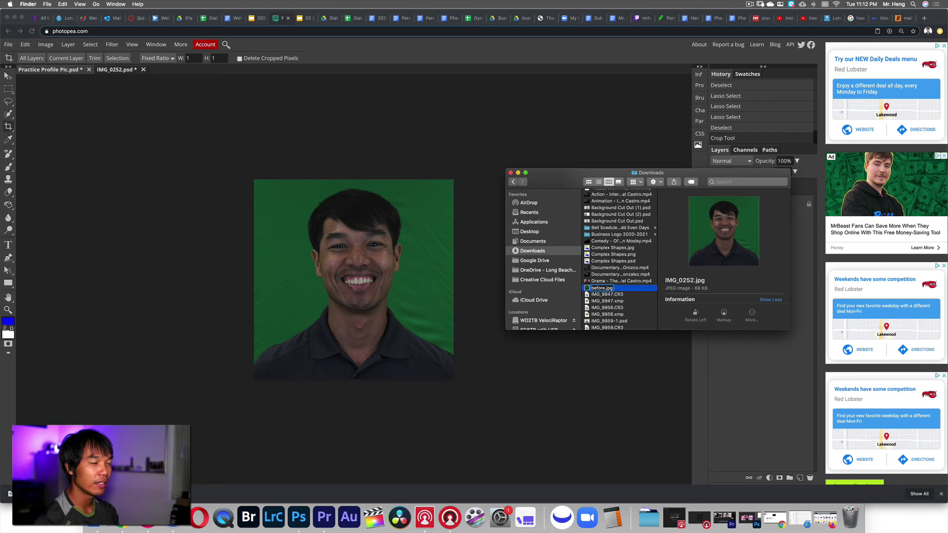
key("Return")
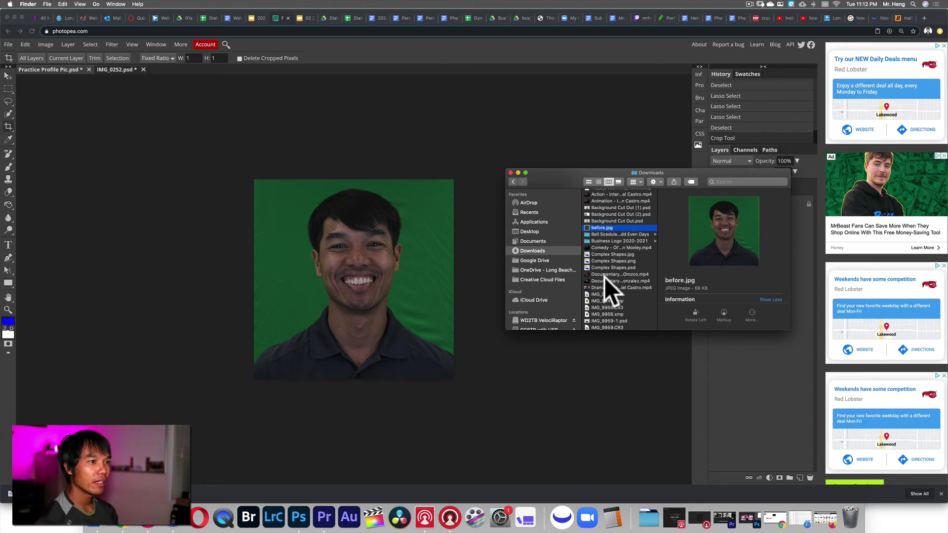
Step: Preview Practice Profile Pic.jpg in the Downloads folder and rename it as after.jpg
scroll(606, 277, "down", 10)
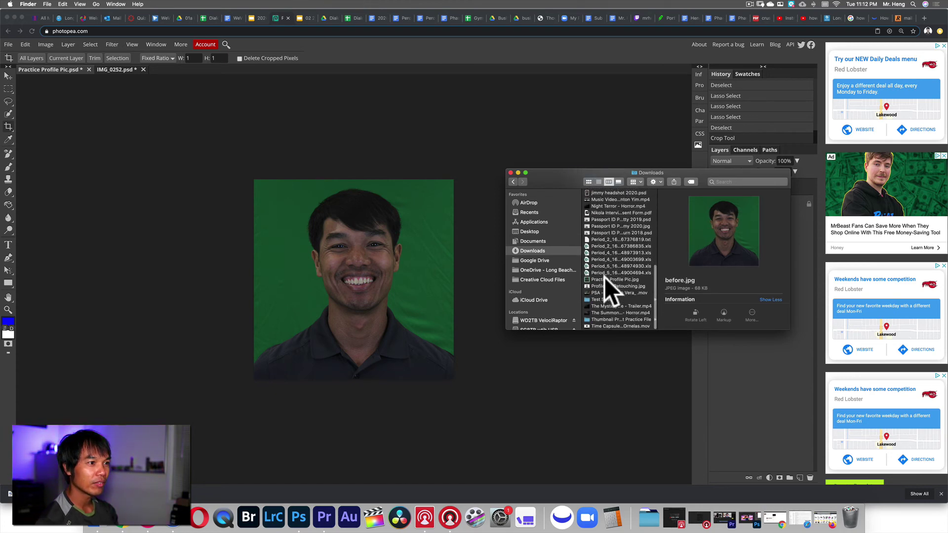
left_click(601, 280)
key("space")
key("space")
right_click(607, 279)
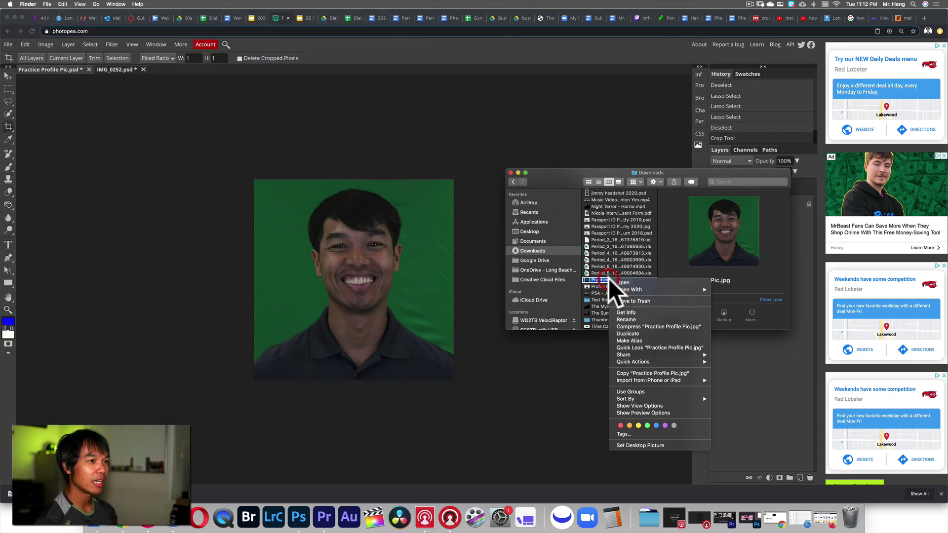
left_click(645, 318)
type("after")
key("Return")
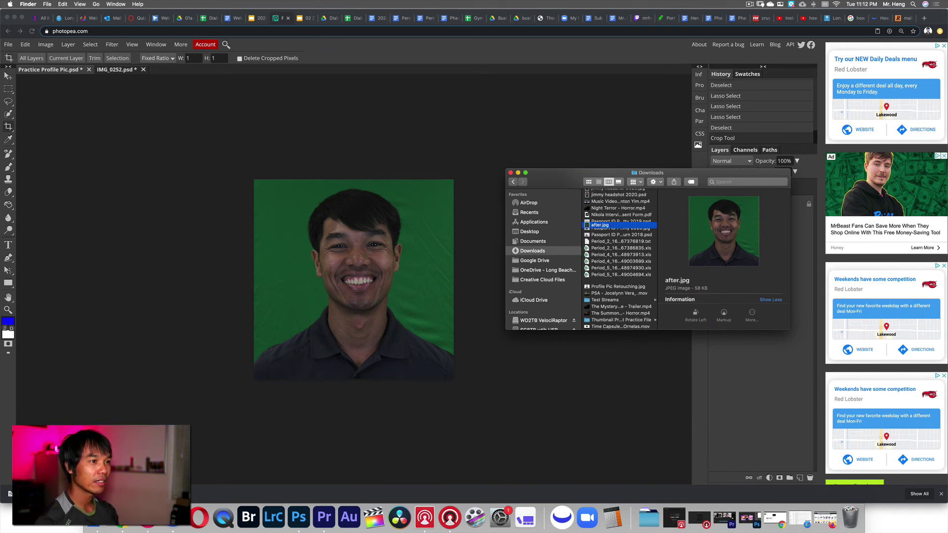
Step: Select after.jpg and before.jpg in Downloads, and switch to Google Drive to open the Practice Profile Pic folder under Unit 2's Thumbnail Project
scroll(593, 219, "up", 10)
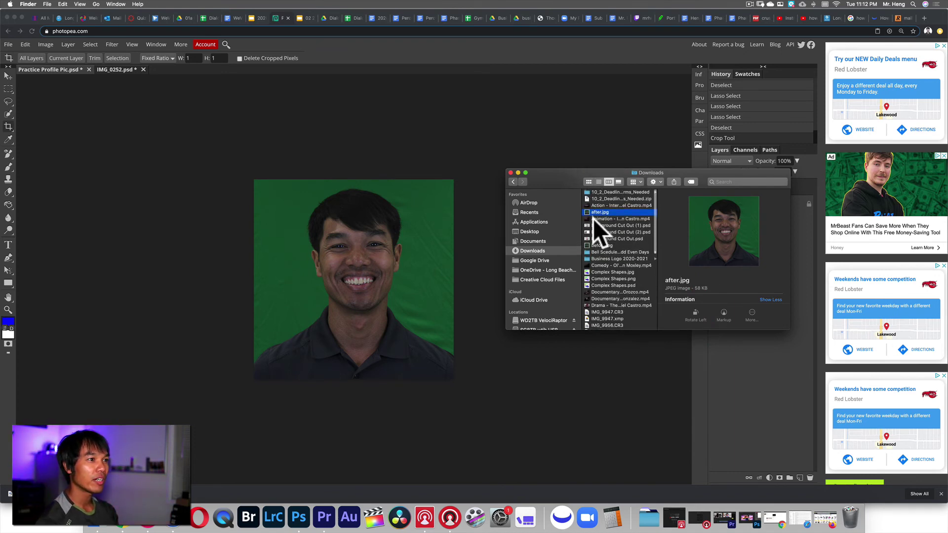
left_click(597, 245, "super")
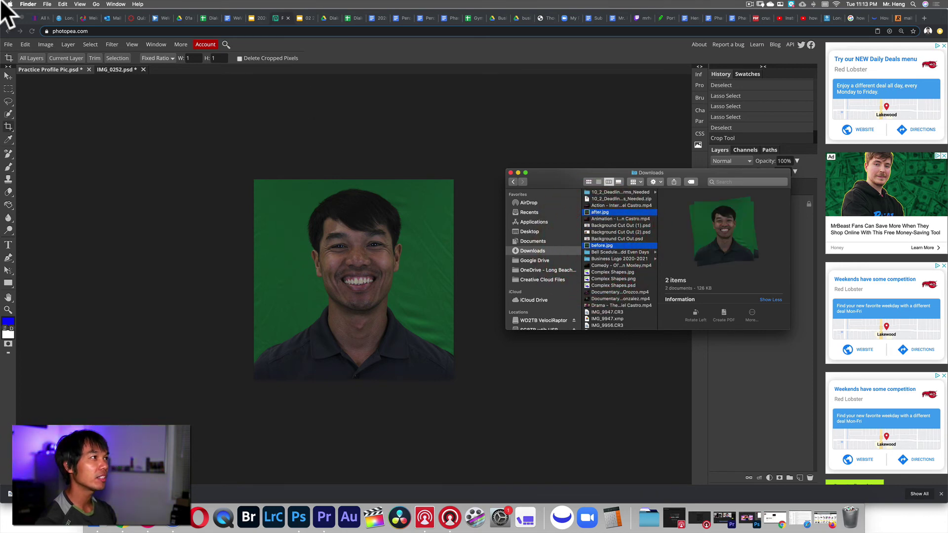
left_click(180, 17)
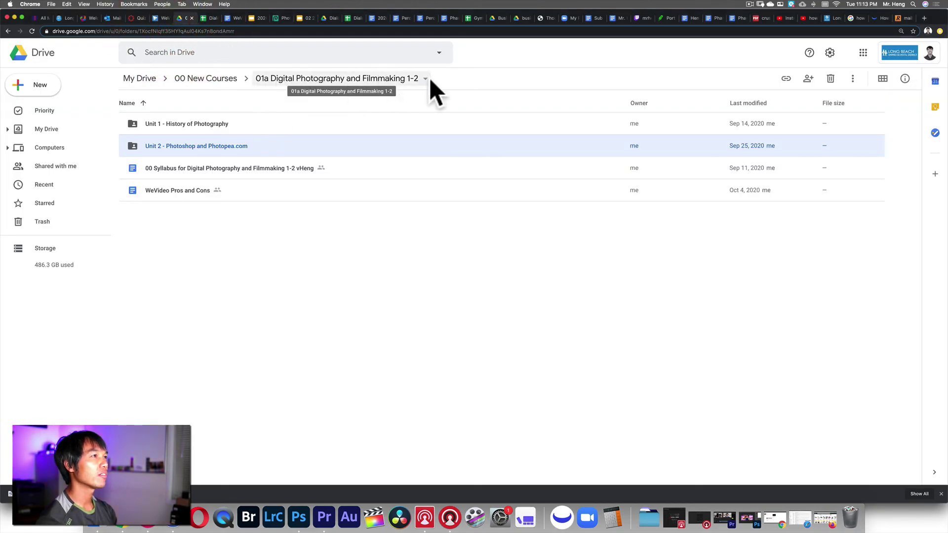
double_click(158, 146)
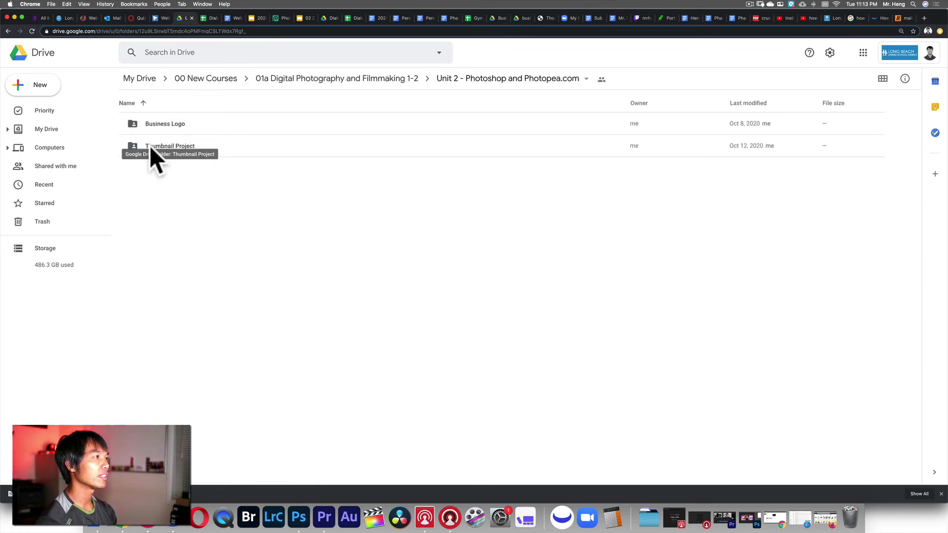
double_click(143, 146)
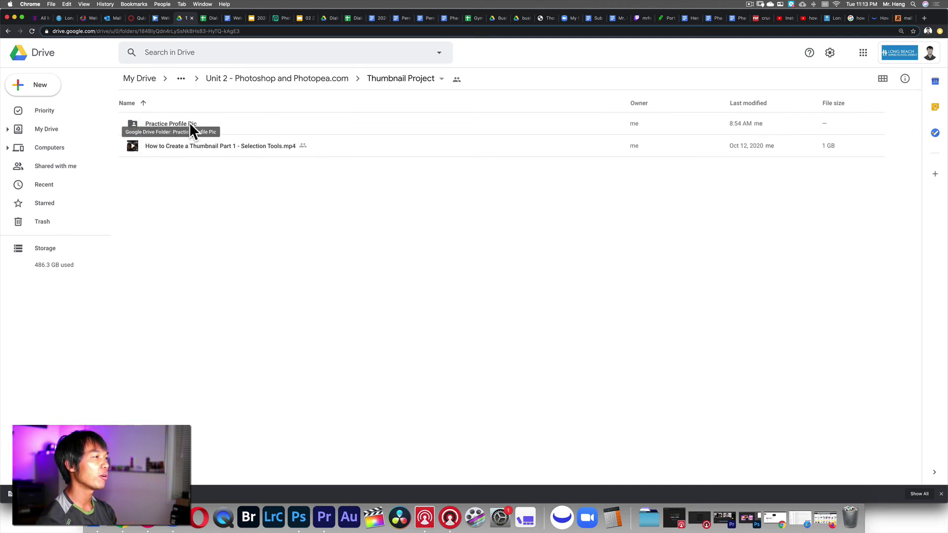
double_click(149, 122)
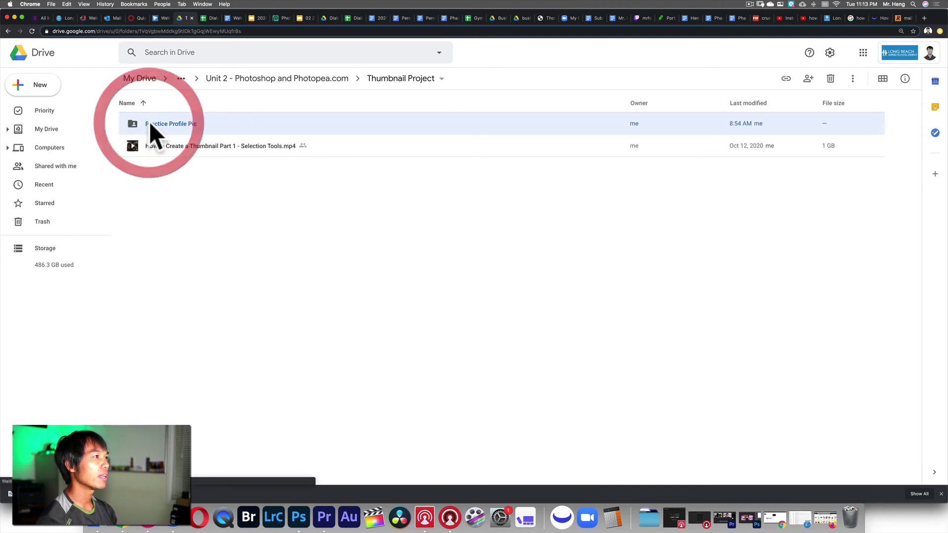
Step: Remove the old files from the Practice Profile Pic folder and upload after.jpg and before.jpg from Finder's Downloads folder into it
left_click_drag(173, 174, 170, 124)
left_click(831, 78)
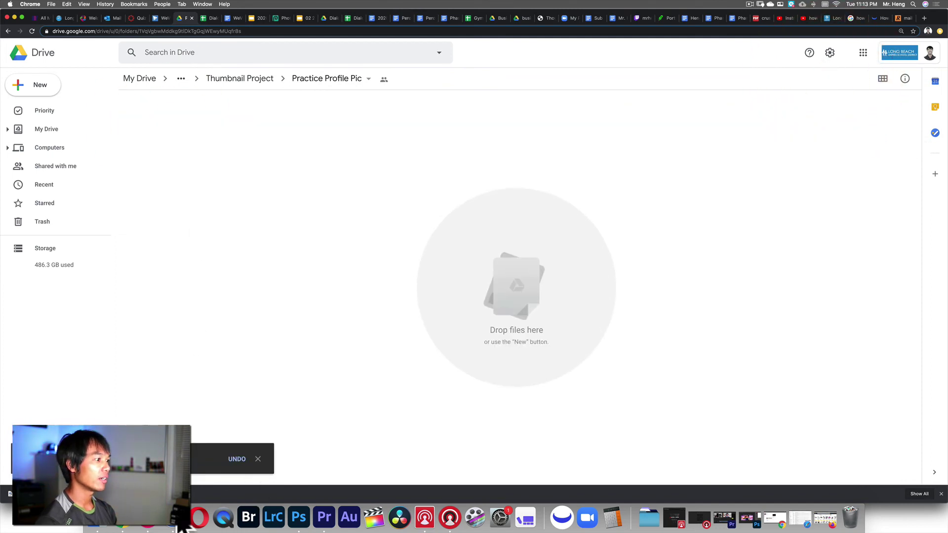
left_click(102, 528)
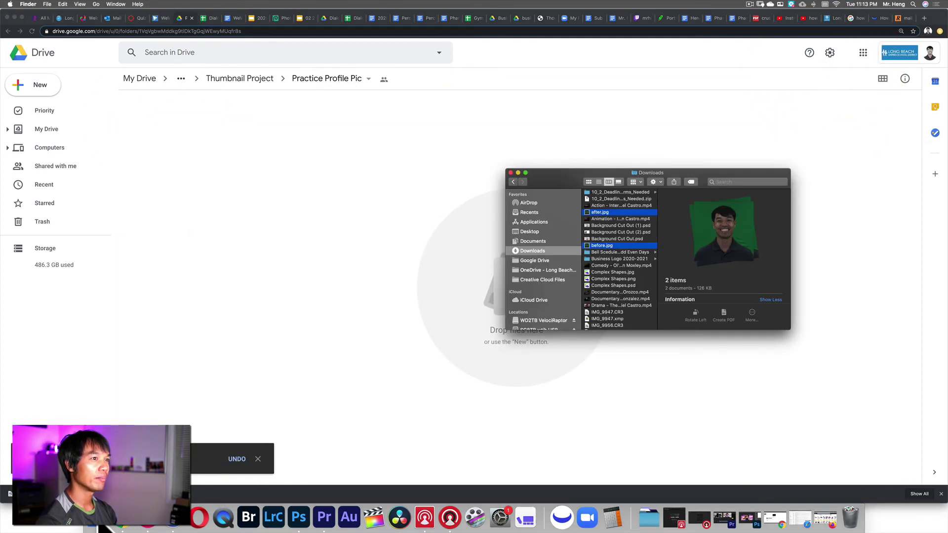
left_click_drag(601, 212, 465, 194)
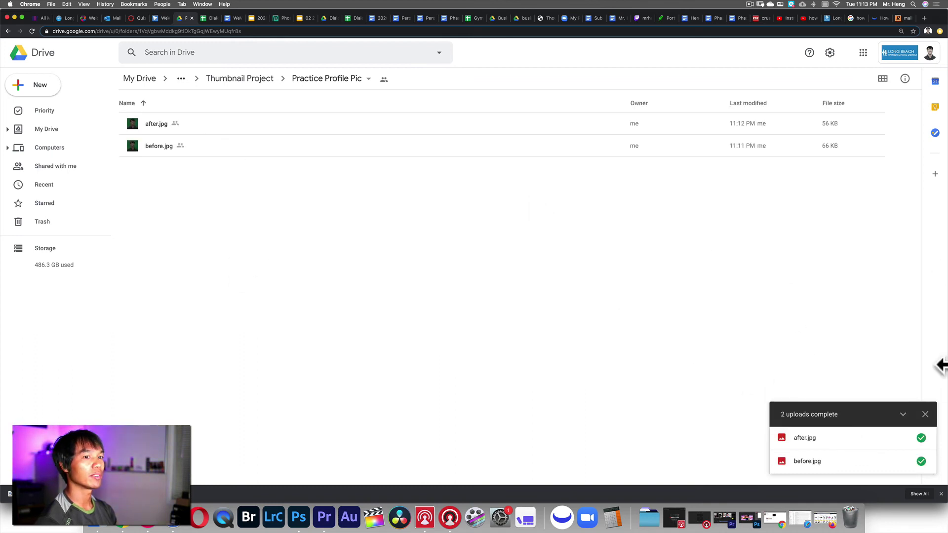
left_click(925, 414)
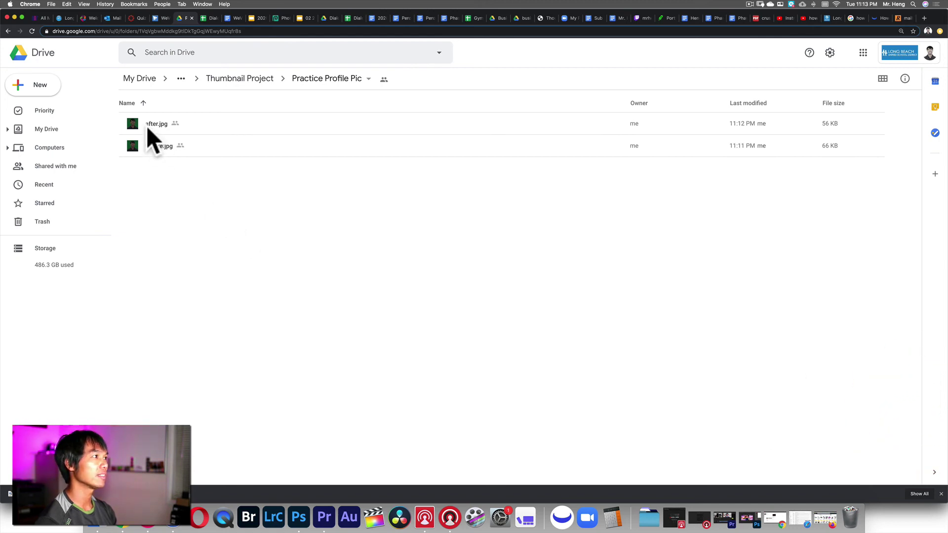
Step: Return to the Thumbnail Project folder and copy the sharing link of the Practice Profile Pic folder
left_click(250, 78)
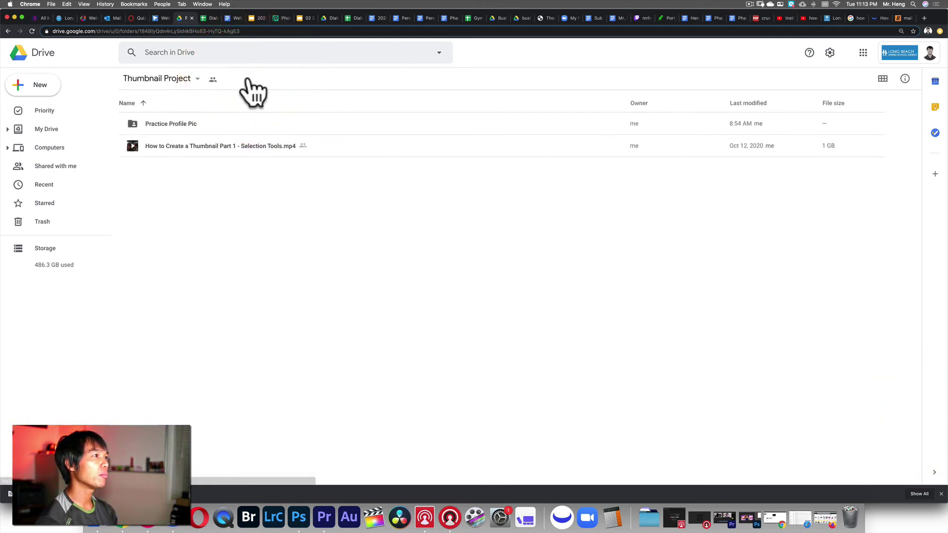
right_click(158, 122)
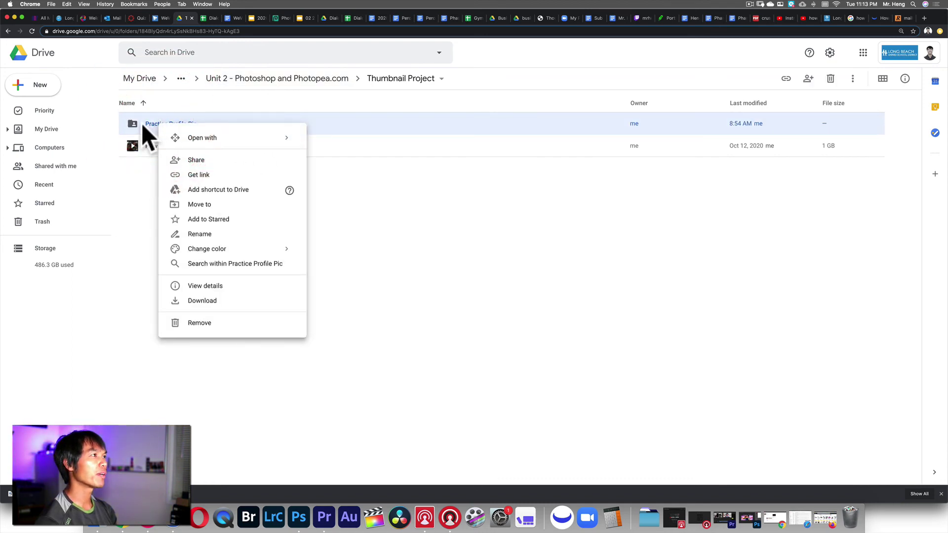
left_click(205, 172)
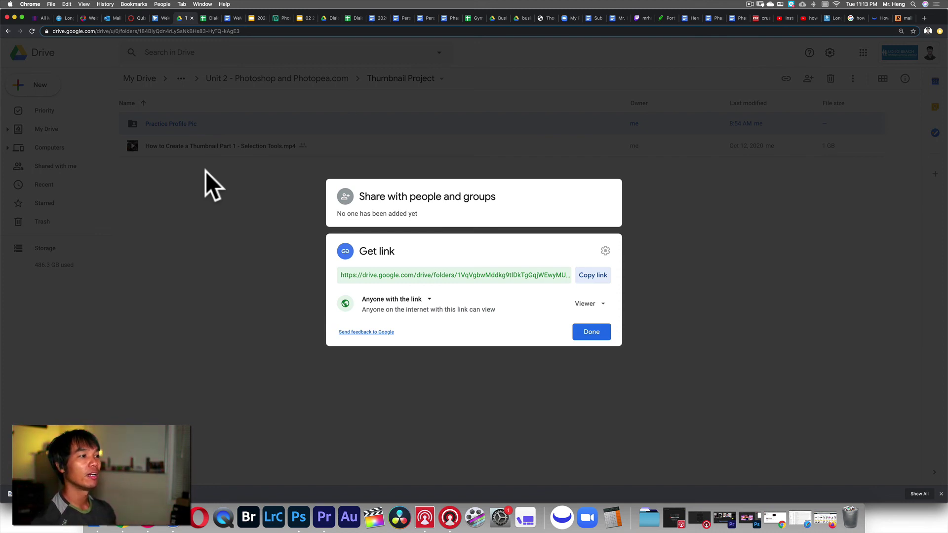
left_click(594, 275)
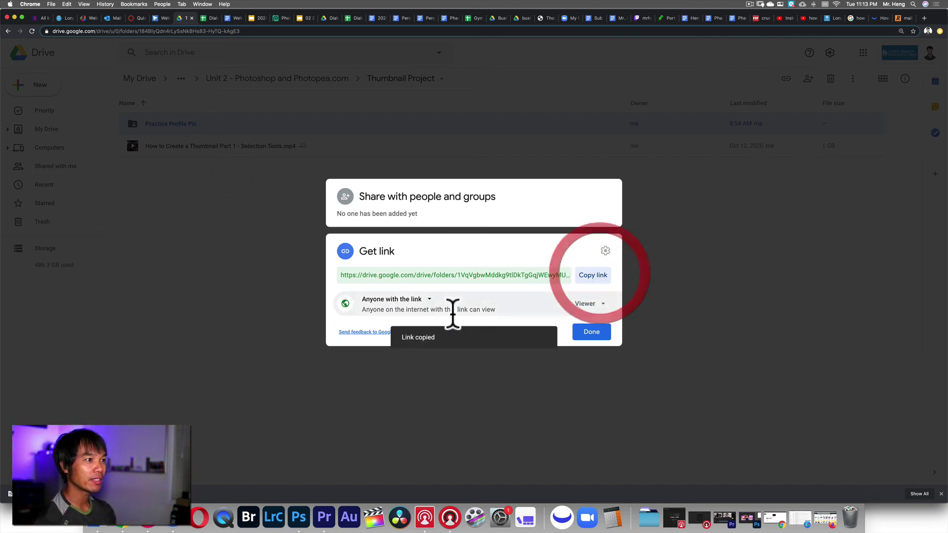
Step: Set the Practice Profile Pic folder's link access to "Anyone with the link" with the Viewer role and finish sharing
left_click(429, 298)
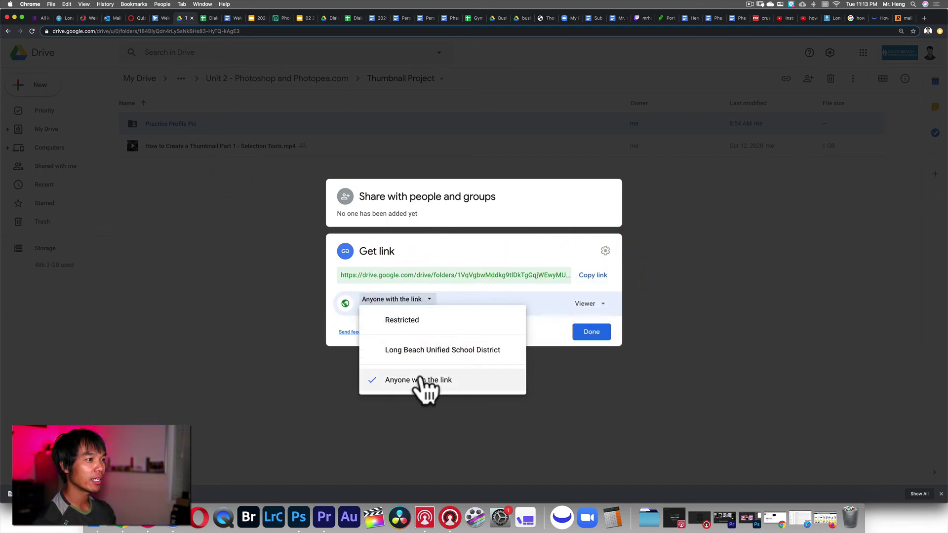
left_click(424, 386)
left_click(590, 305)
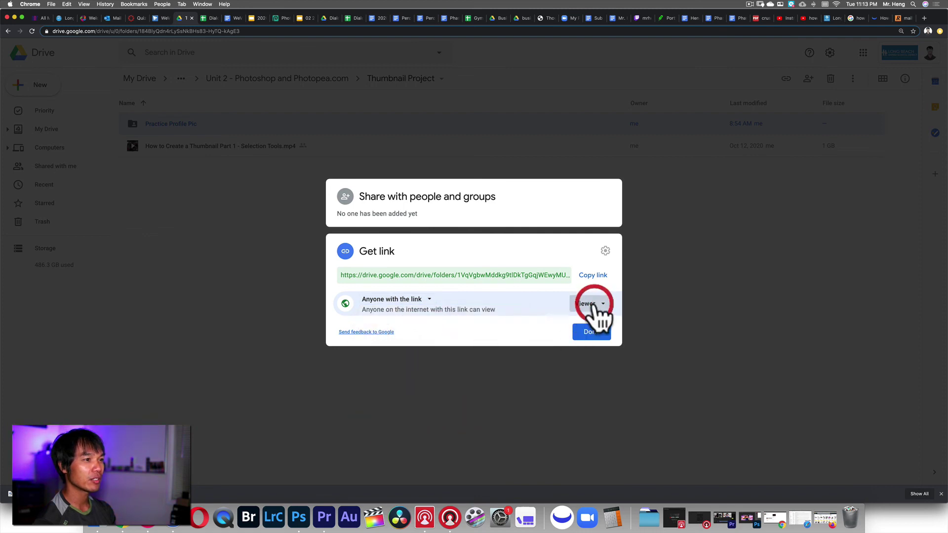
left_click(613, 327)
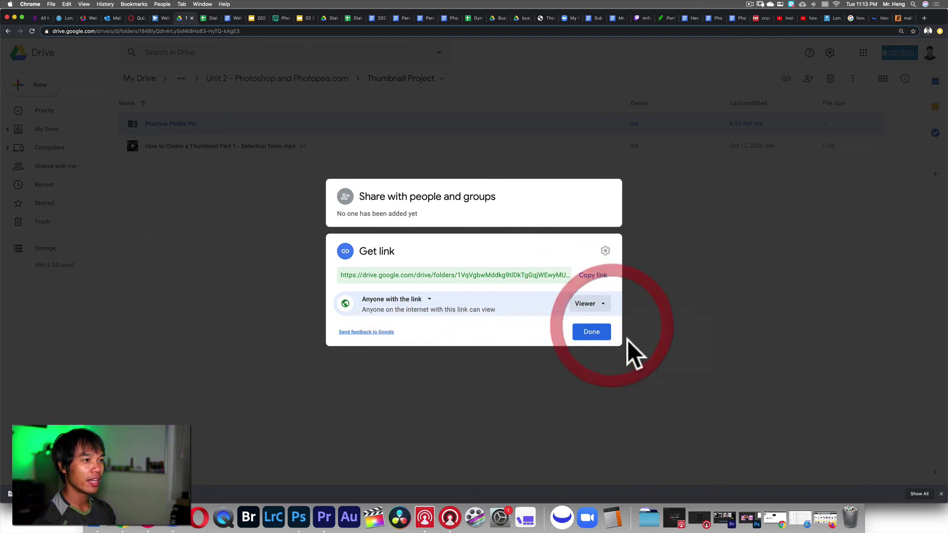
left_click(589, 334)
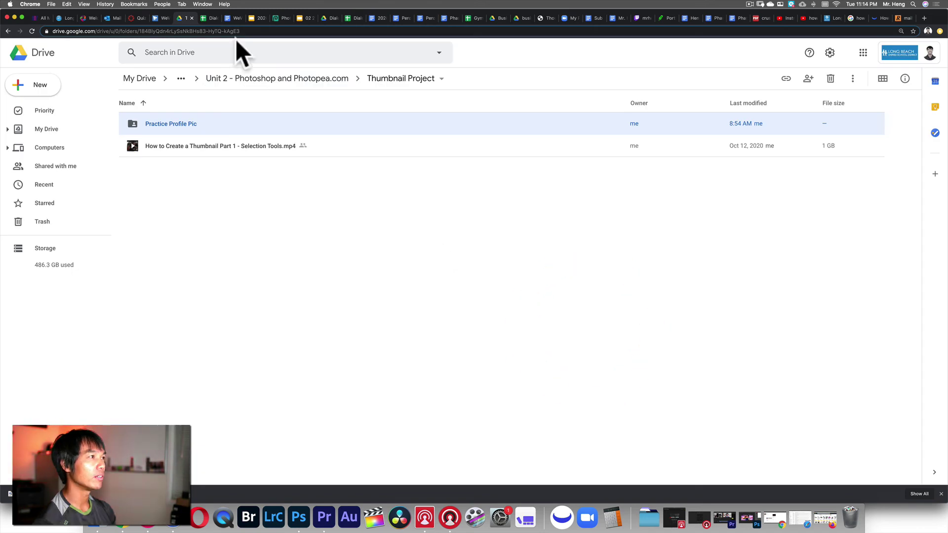
Step: Switch to Canvas, view the Practice Profile Pic assignment from the course modules, and return to the class agenda slides
left_click(137, 18)
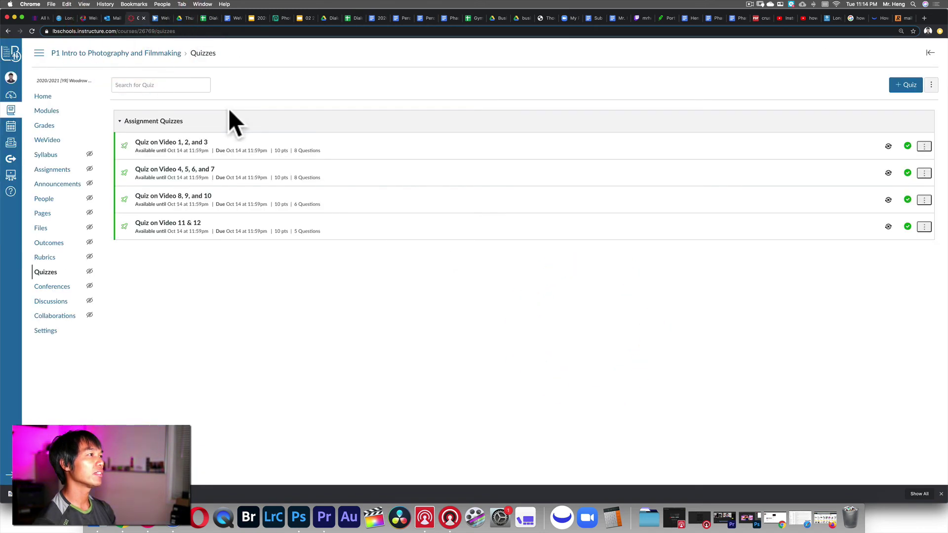
left_click(45, 110)
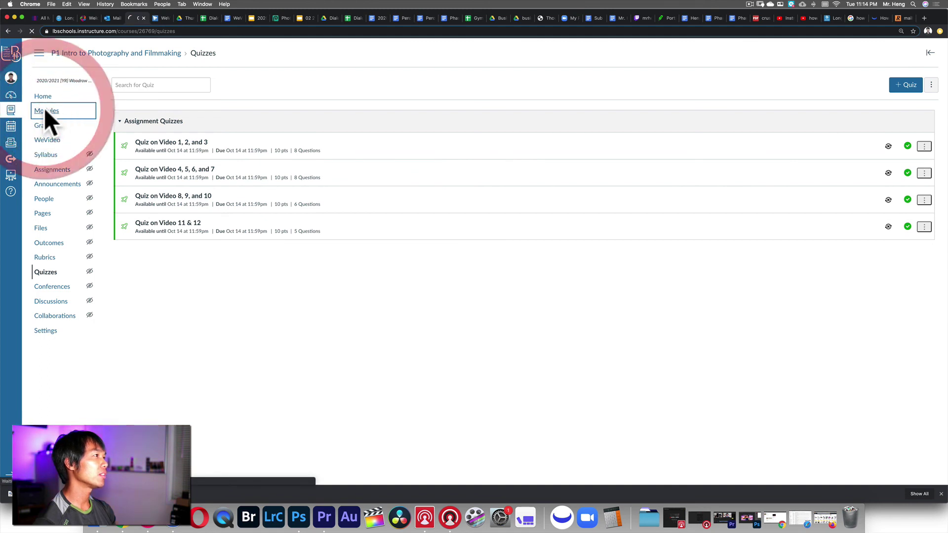
scroll(322, 332, "down", 5)
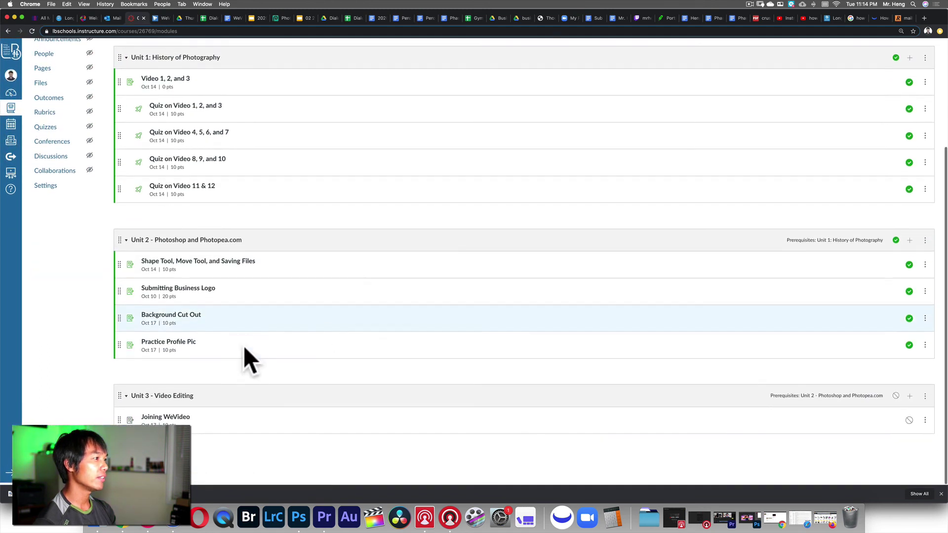
left_click(174, 349)
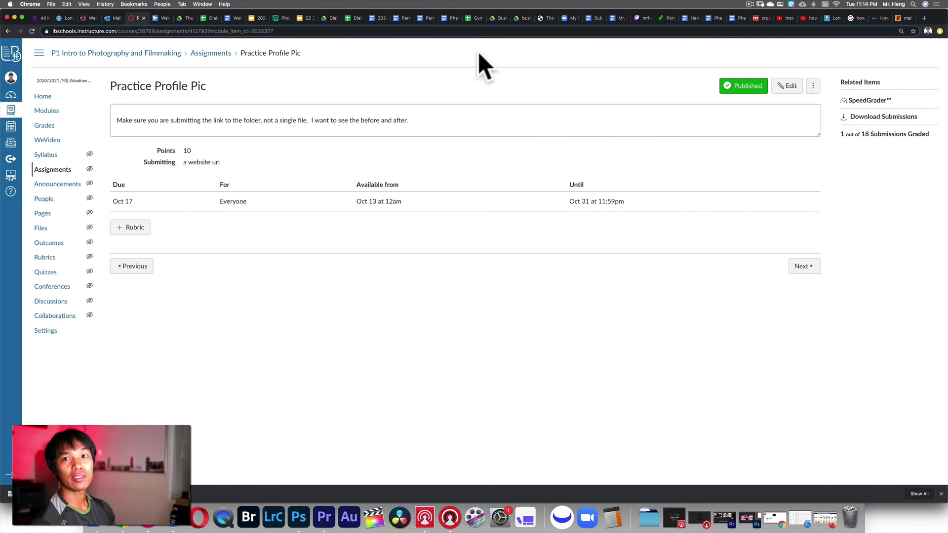
left_click(257, 18)
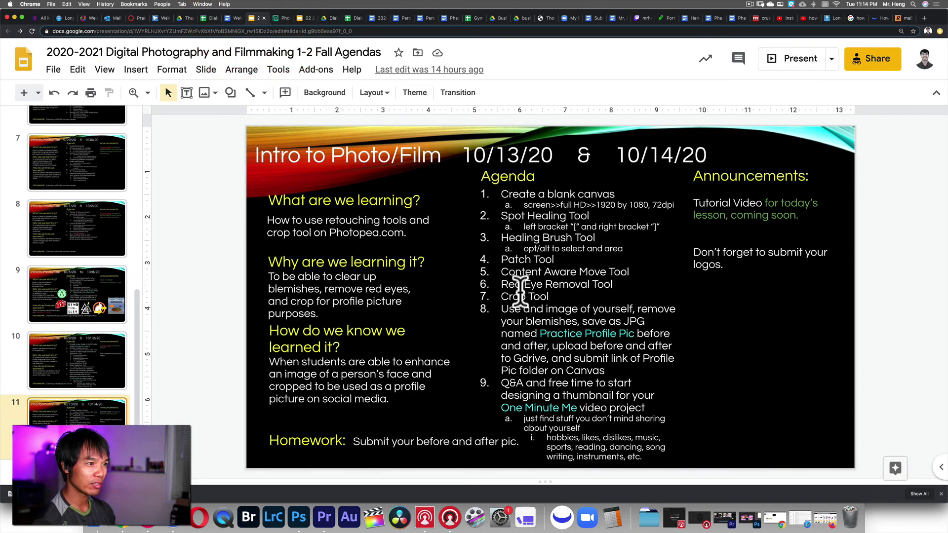